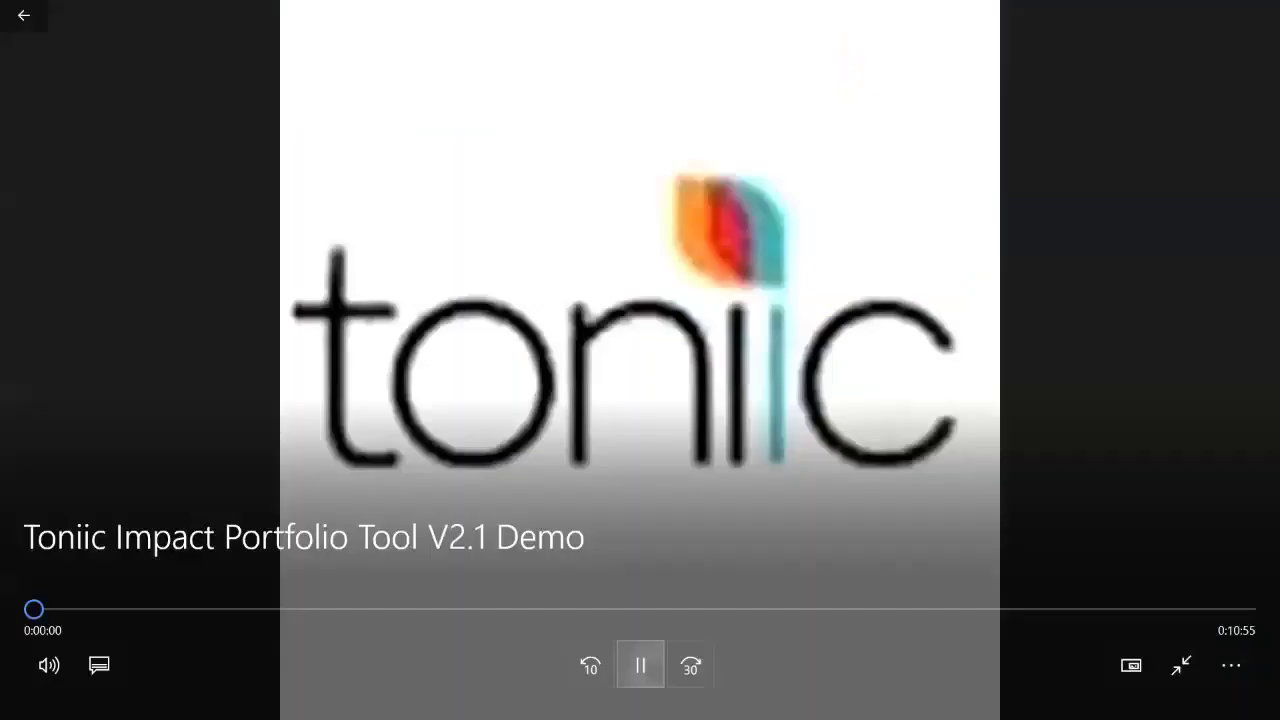
Switch to the Excel workbook "V2.1 Impact Portfolio Tool - Macro Enabled" showing the Disclaimer sheet
{"action": "key", "text": "alt+Tab"}
{"action": "key", "text": "alt+Tab"}
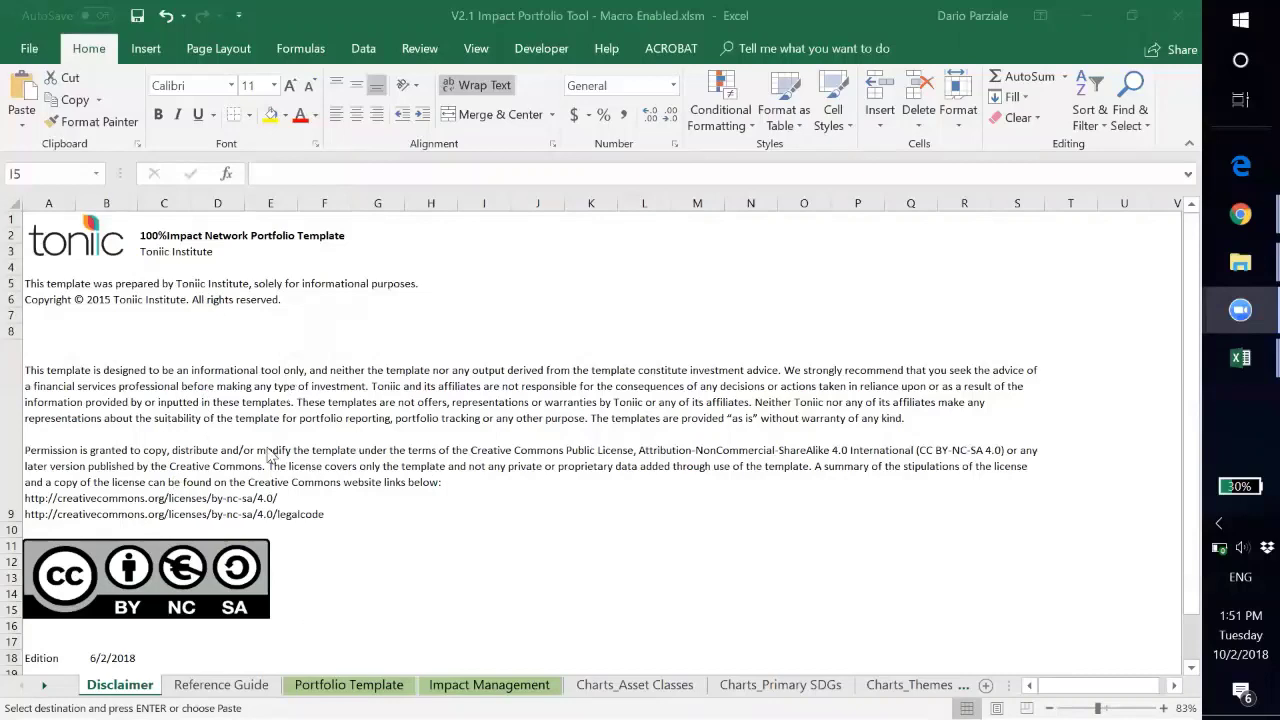
{"action": "left_click", "coordinate": [445, 25]}
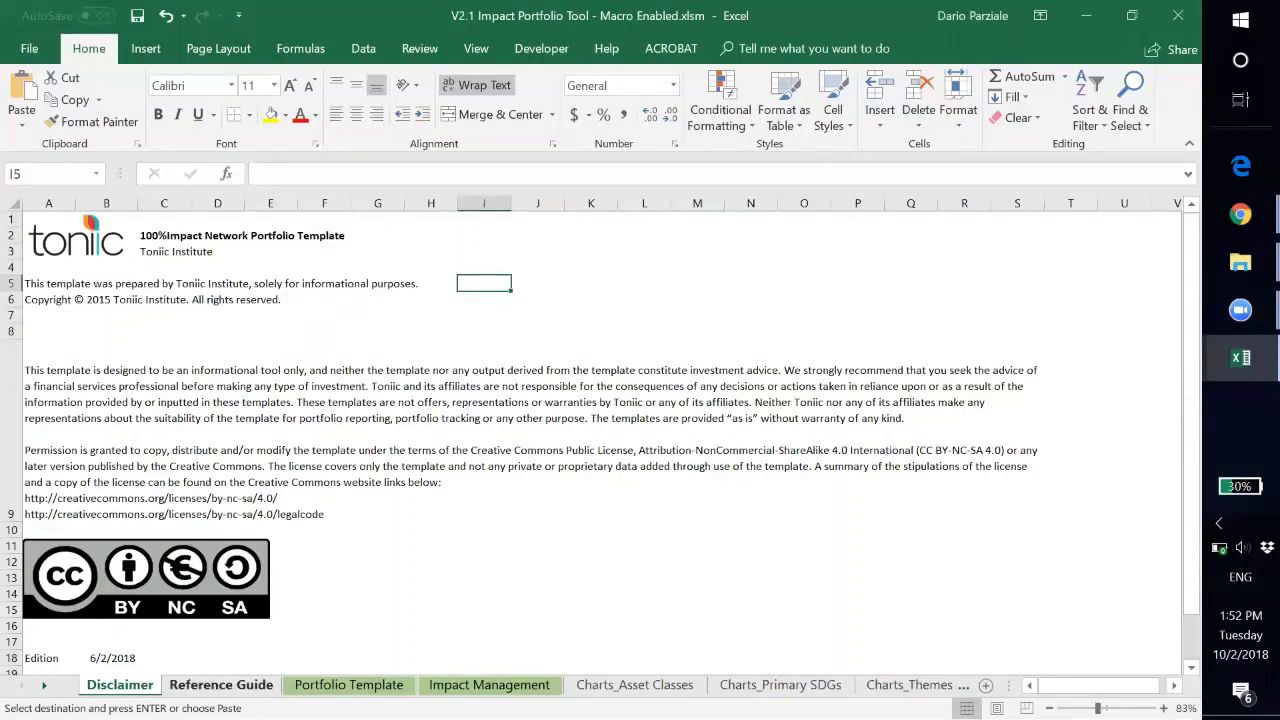
Open the Reference Guide sheet and examine the Toniic themes and UN outcomes listed for the No Poverty goal
{"action": "left_click", "coordinate": [221, 685]}
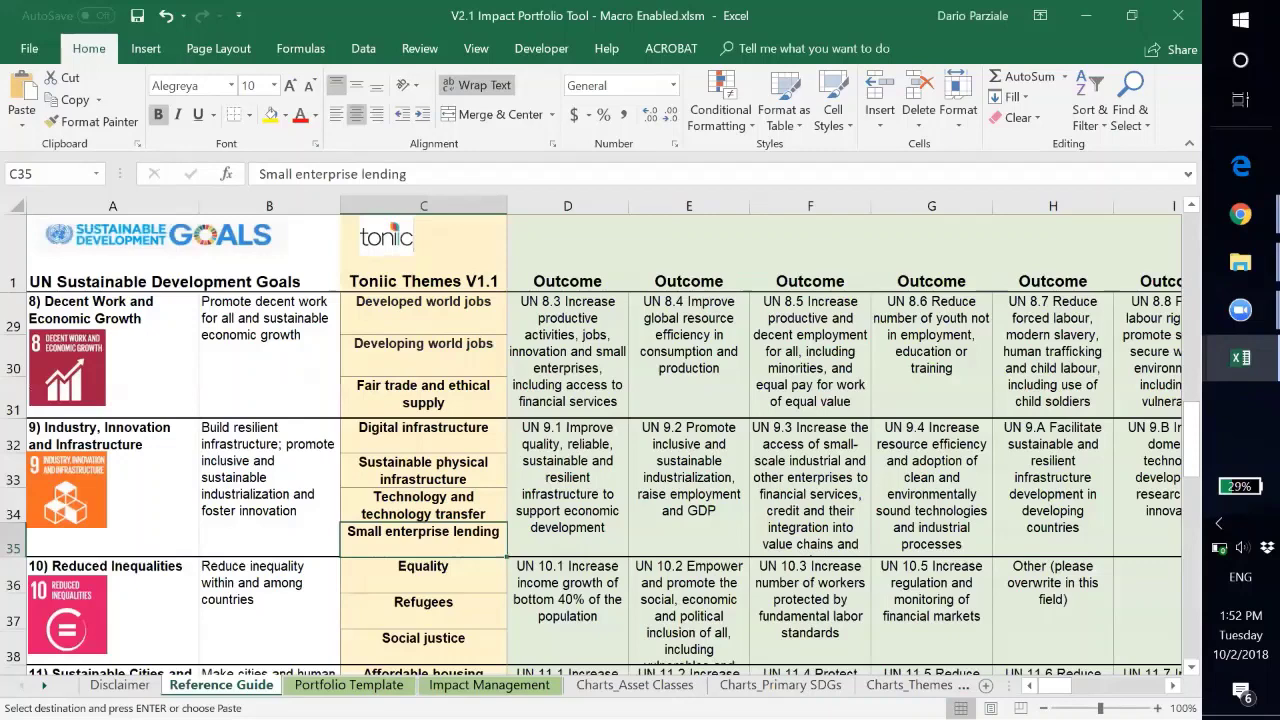
{"action": "left_click", "coordinate": [451, 262]}
{"action": "scroll", "coordinate": [451, 261], "scroll_direction": "up", "scroll_amount": 5}
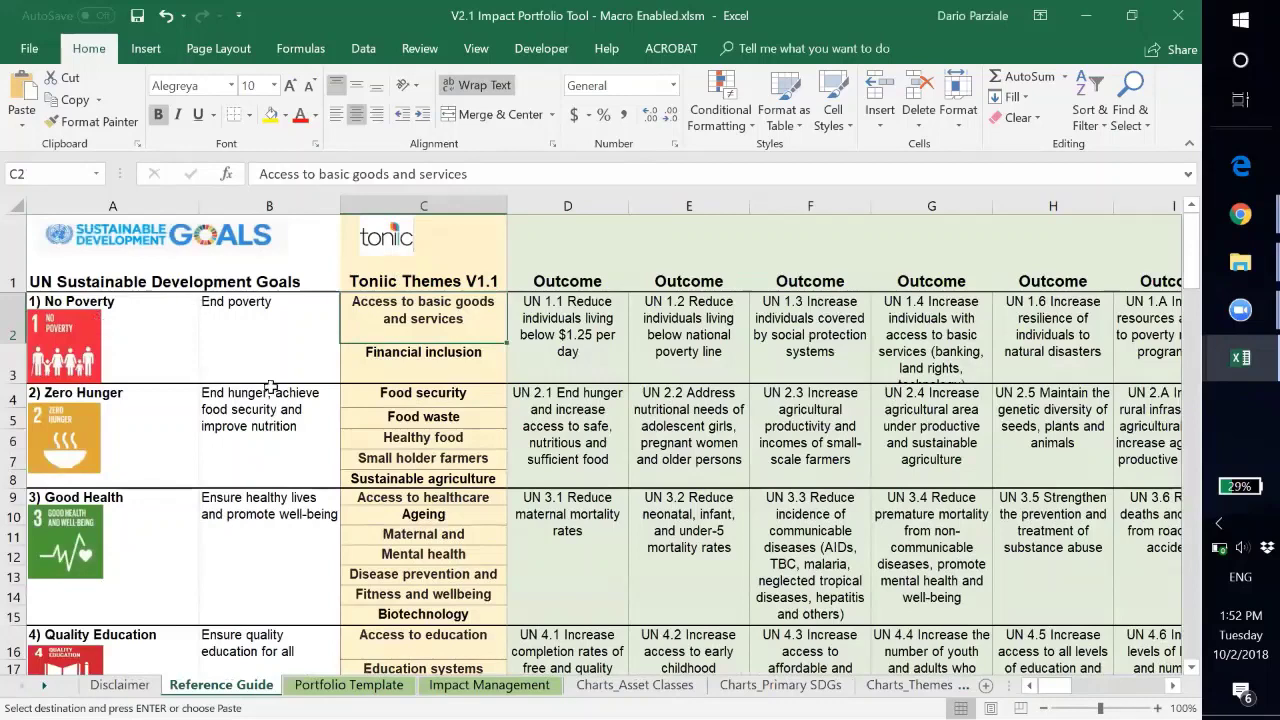
{"action": "left_click", "coordinate": [462, 198]}
{"action": "left_click", "coordinate": [437, 325]}
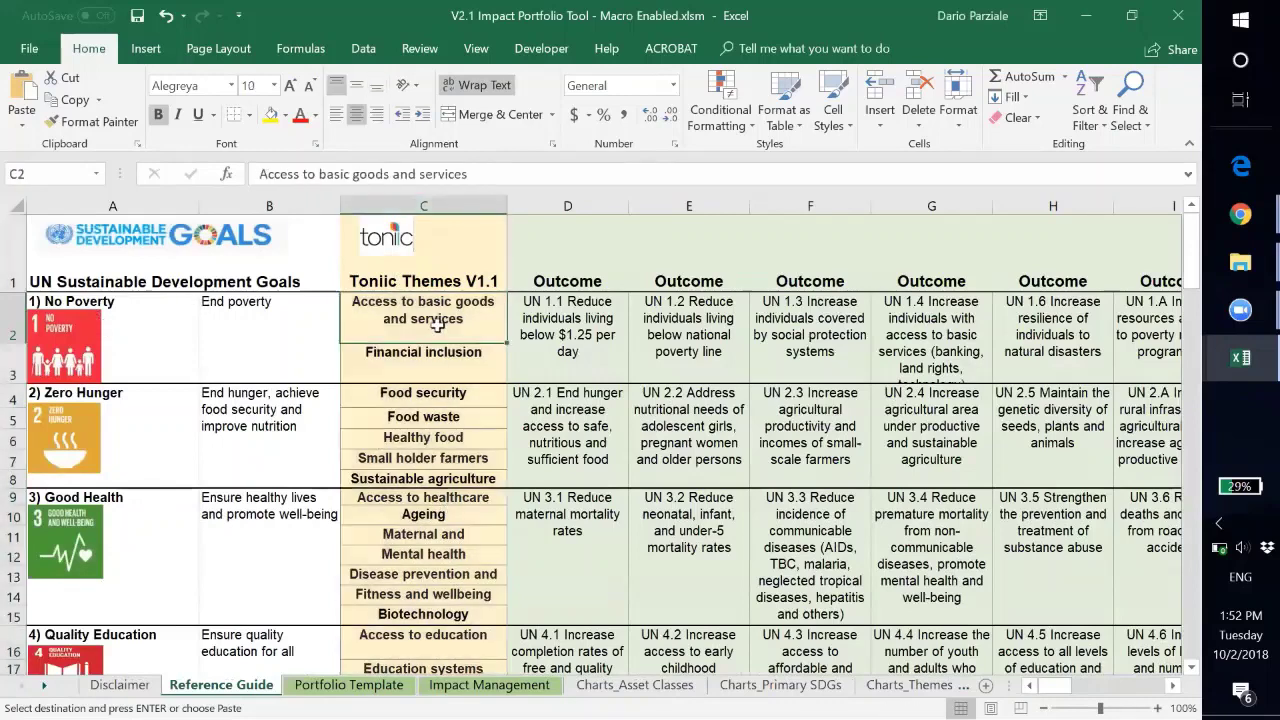
{"action": "left_click", "coordinate": [556, 316]}
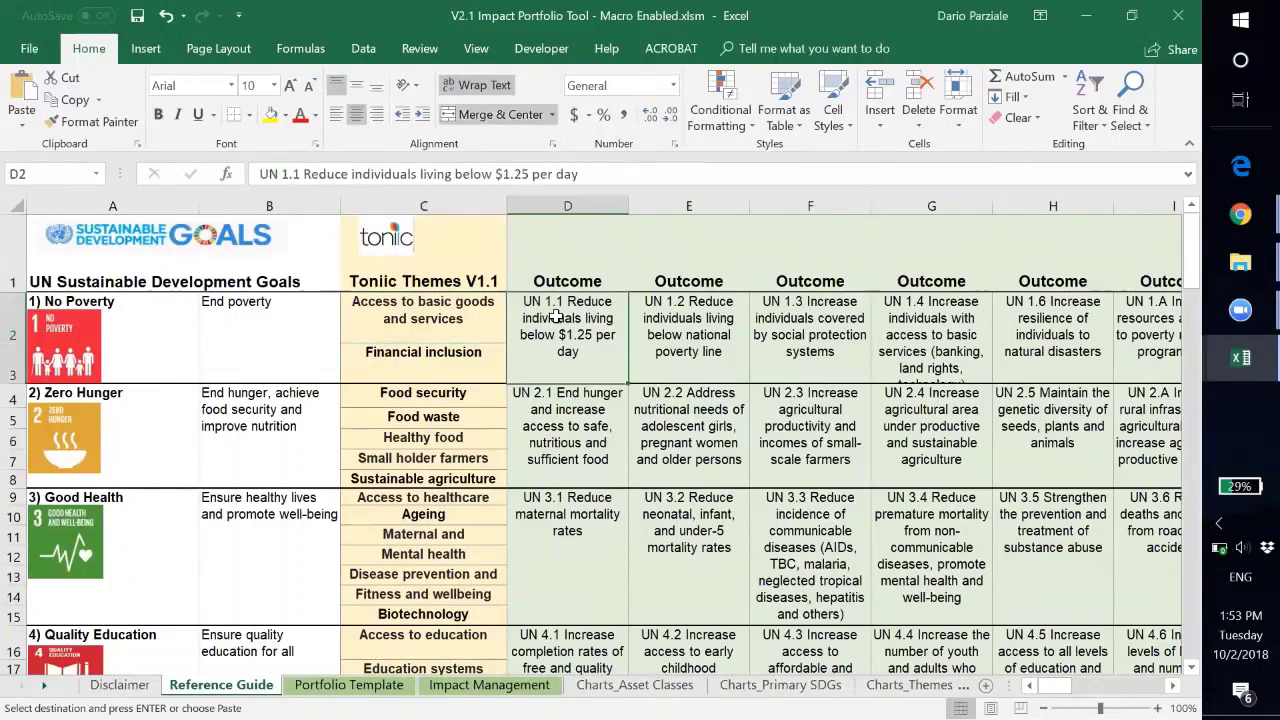
Open the Portfolio Template sheet and review its asset classes and subasset classes from Cash and Equivalents through Philanthropy
{"action": "key", "text": "ctrl+Page_Down"}
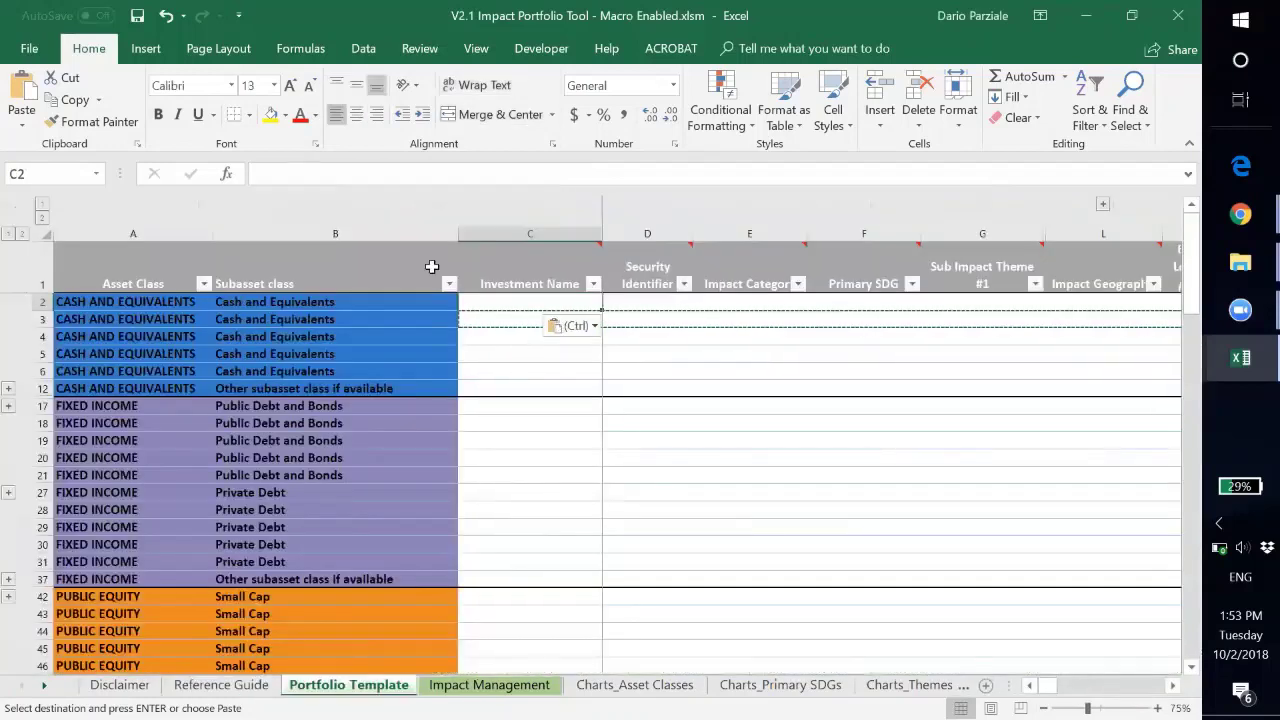
{"action": "left_click", "coordinate": [363, 275]}
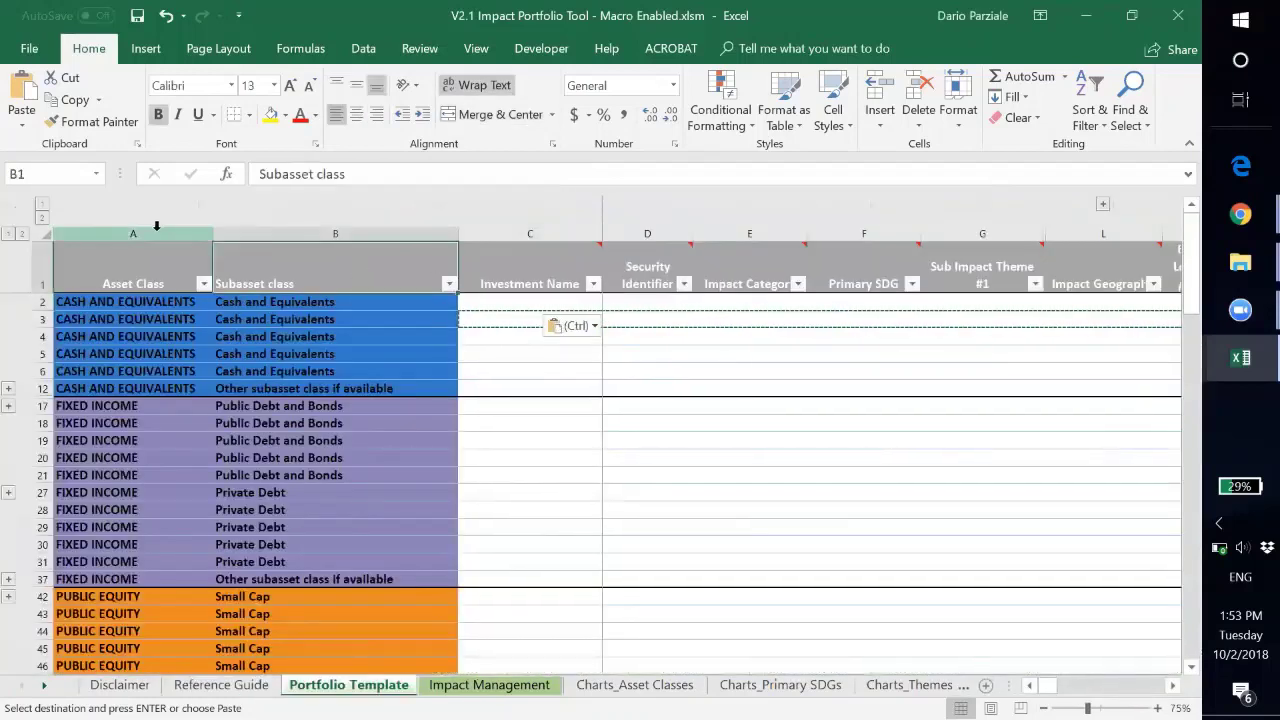
{"action": "left_click_drag", "start_coordinate": [156, 226], "coordinate": [250, 251]}
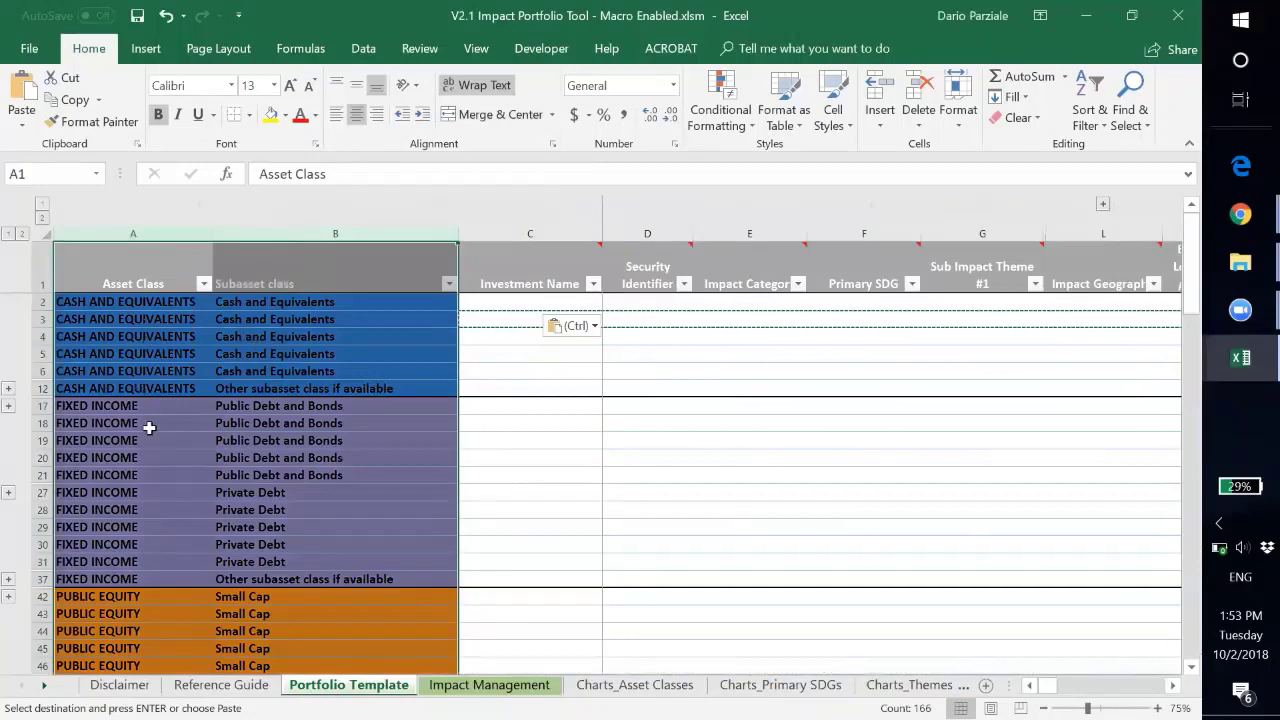
{"action": "scroll", "coordinate": [160, 470], "scroll_direction": "down", "scroll_amount": 6}
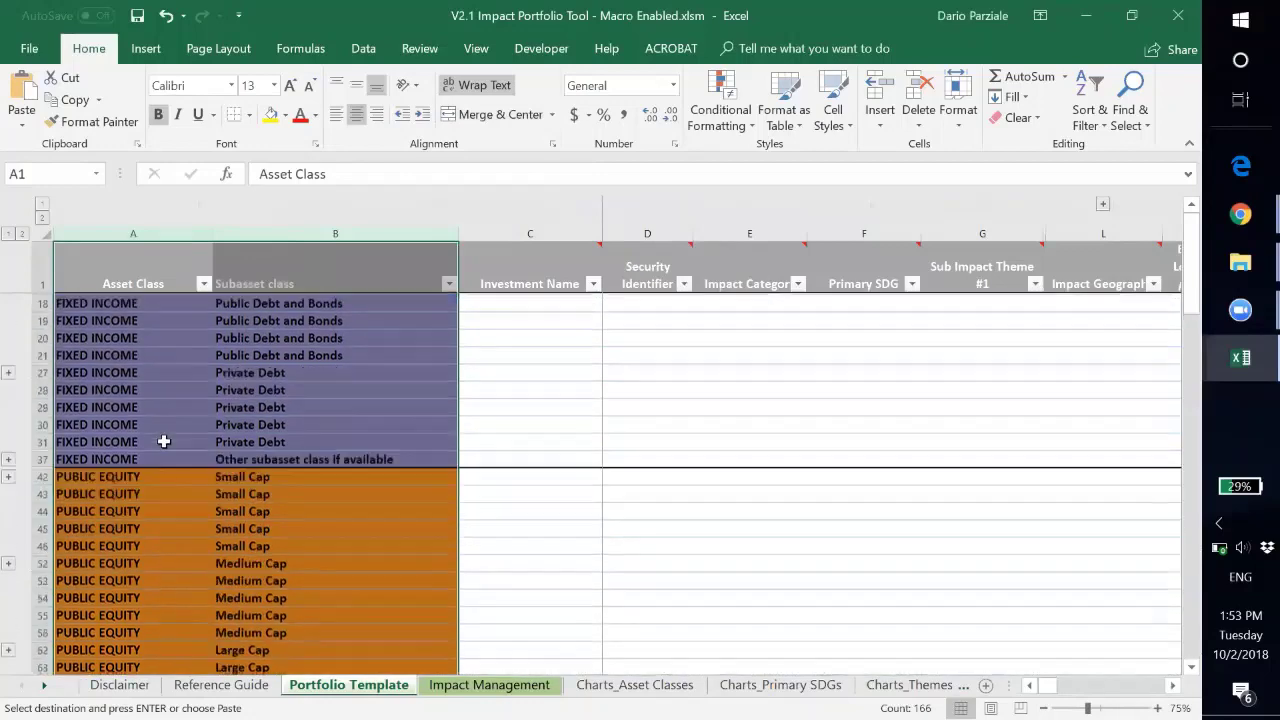
{"action": "scroll", "coordinate": [164, 441], "scroll_direction": "down", "scroll_amount": 10}
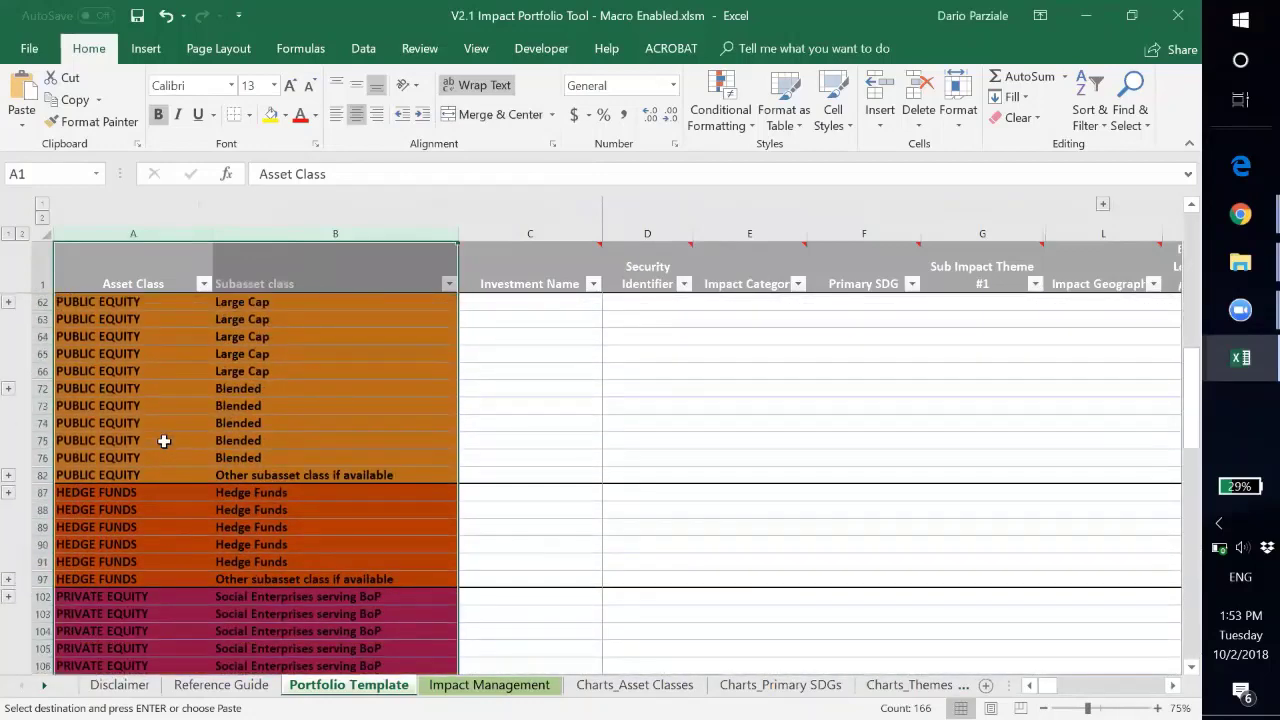
{"action": "scroll", "coordinate": [164, 445], "scroll_direction": "down", "scroll_amount": 7}
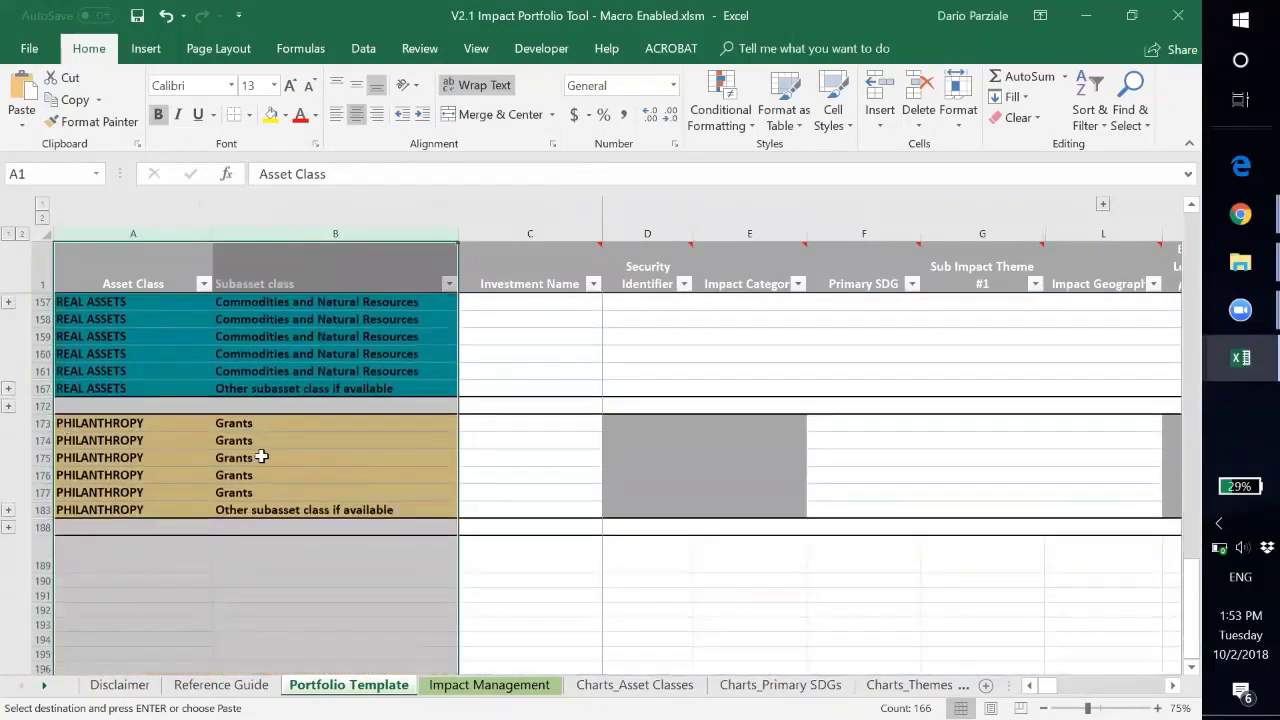
{"action": "scroll", "coordinate": [260, 457], "scroll_direction": "up", "scroll_amount": 1}
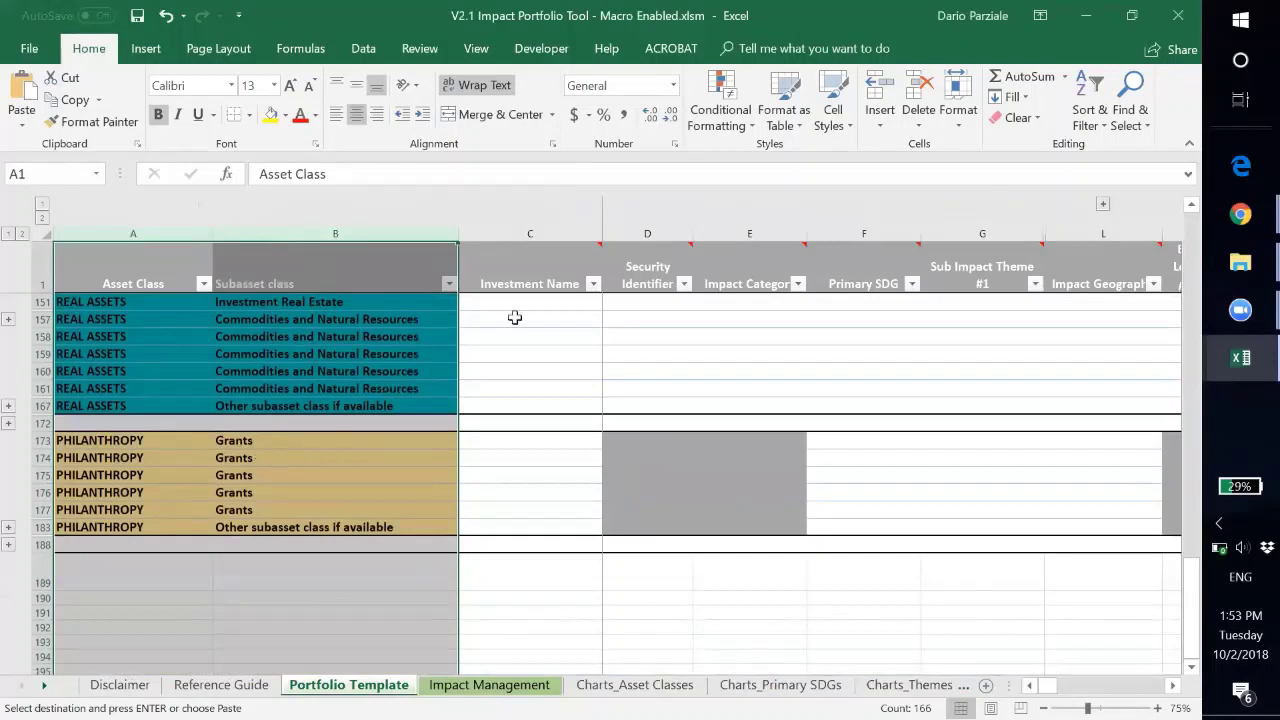
{"action": "left_click", "coordinate": [358, 267]}
{"action": "key", "text": "ctrl+Home"}
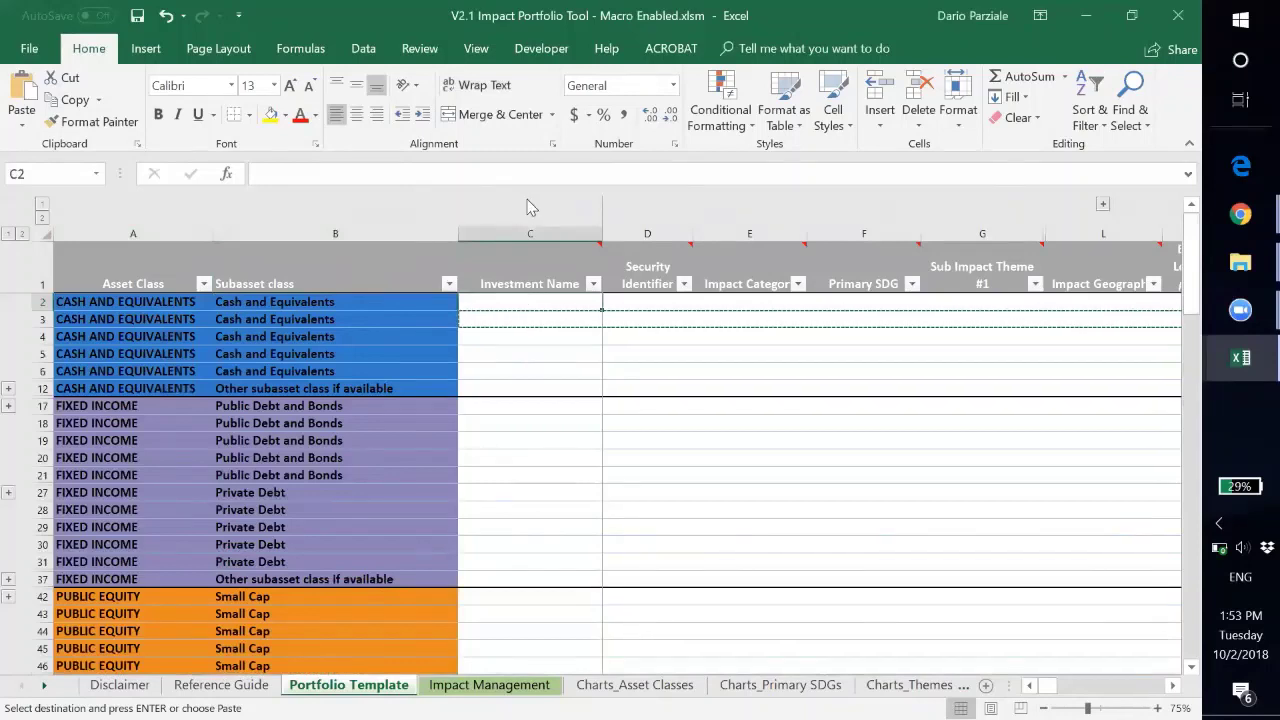
Enter "MicroVest Short Duration Fund" as the investment name in the first Cash and Equivalents row
{"action": "left_click", "coordinate": [524, 233]}
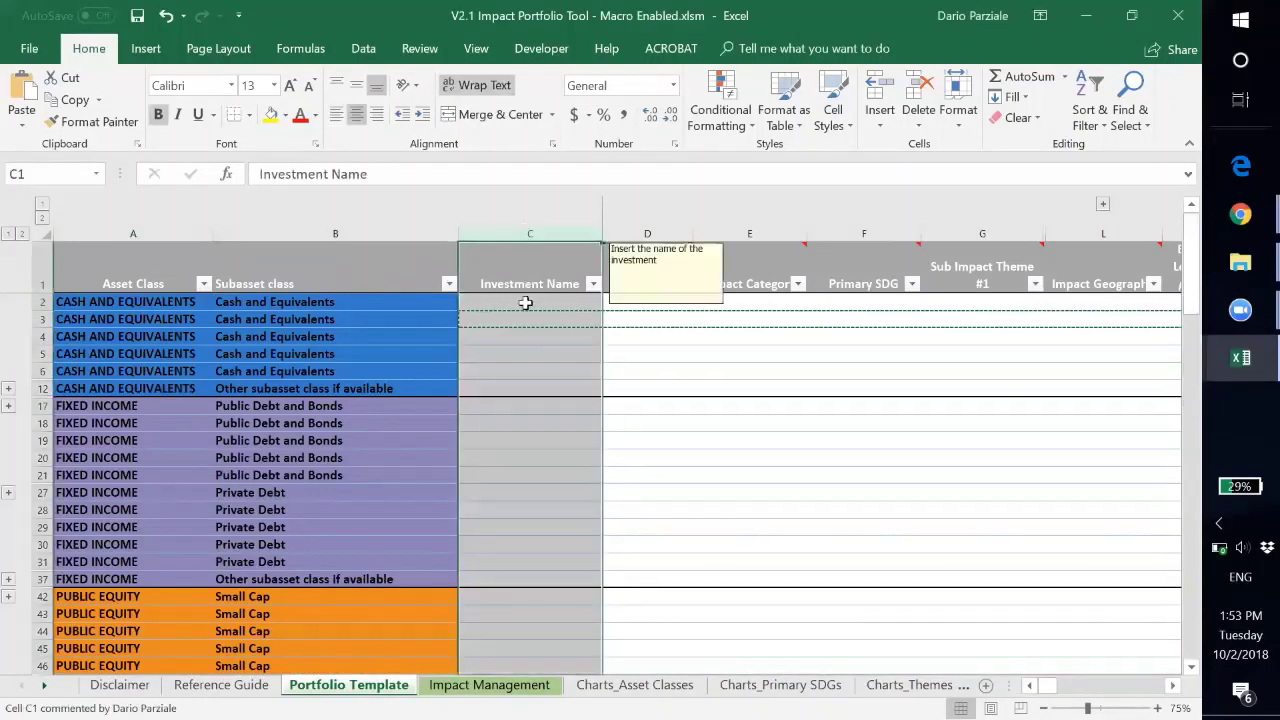
{"action": "left_click", "coordinate": [525, 302]}
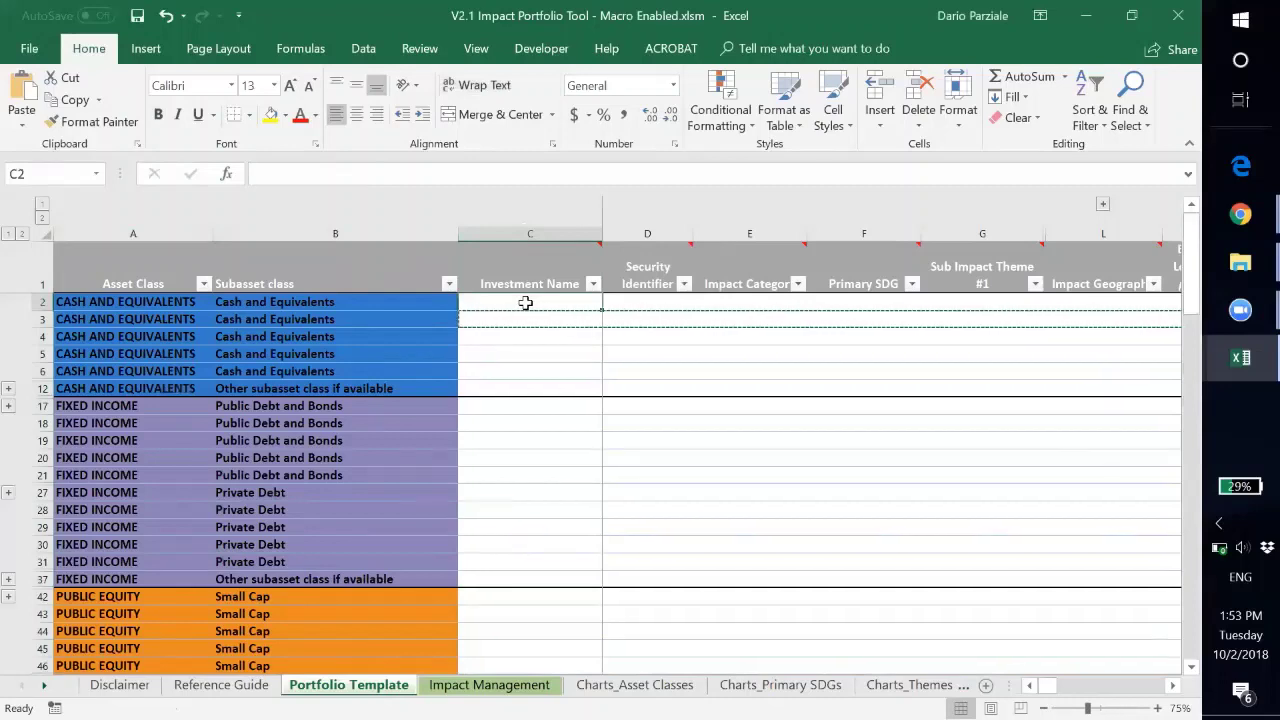
{"action": "type", "text": "MicroVess"}
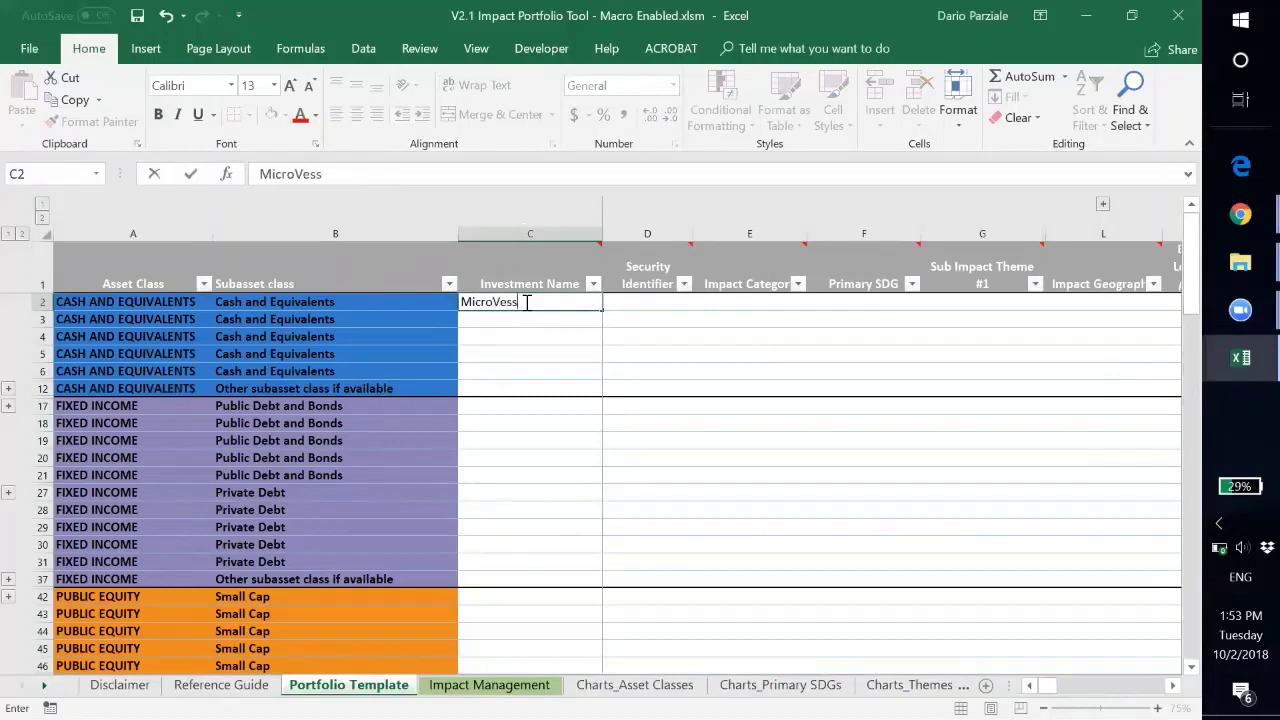
{"action": "key", "text": "BackSpace"}
{"action": "type", "text": "t Short Duration"}
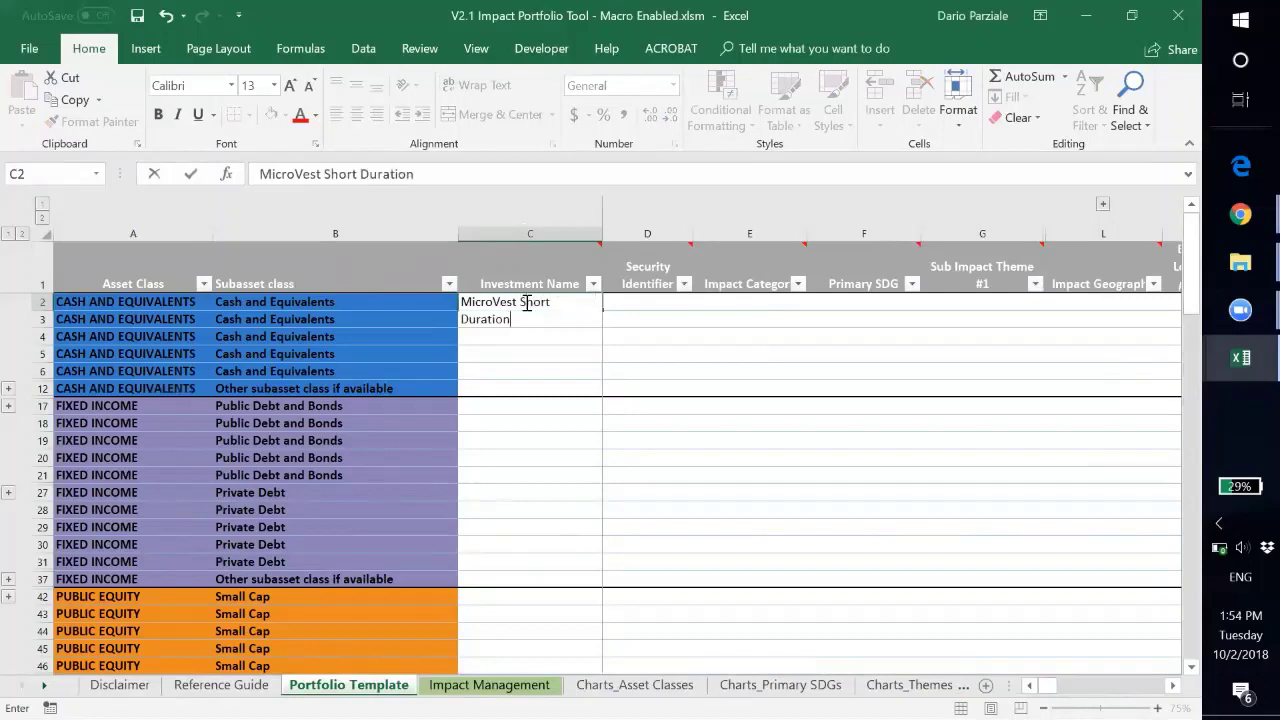
{"action": "type", "text": " Fund"}
{"action": "key", "text": "Return"}
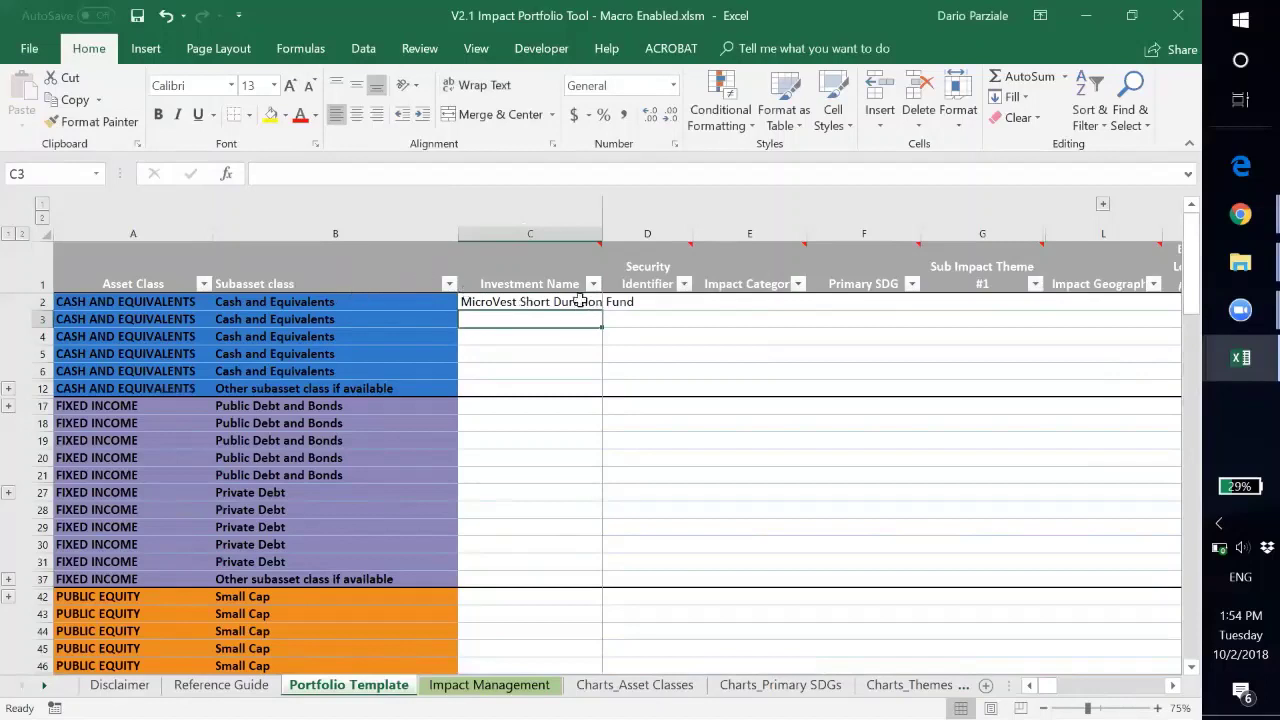
Enter N/A as the security identifier for the MicroVest fund in row 2
{"action": "left_click", "coordinate": [548, 300]}
{"action": "key", "text": "Tab"}
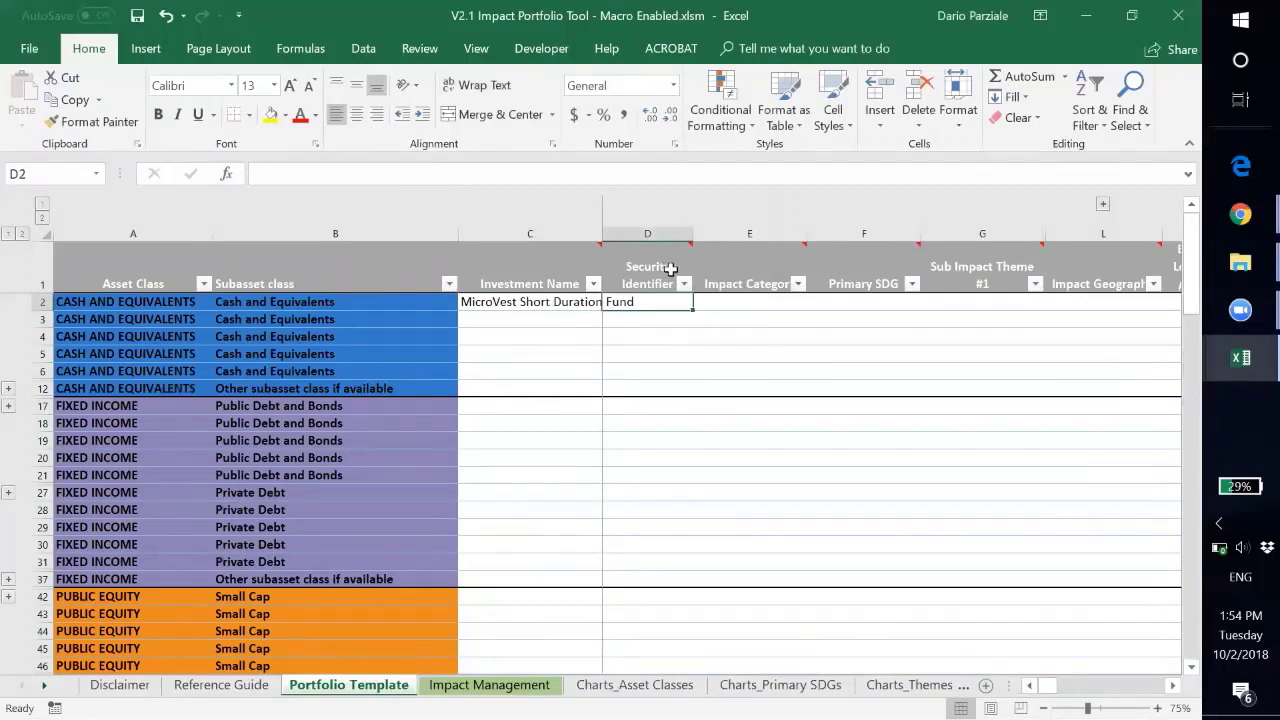
{"action": "mouse_move", "coordinate": [666, 268]}
{"action": "type", "text": "N/"}
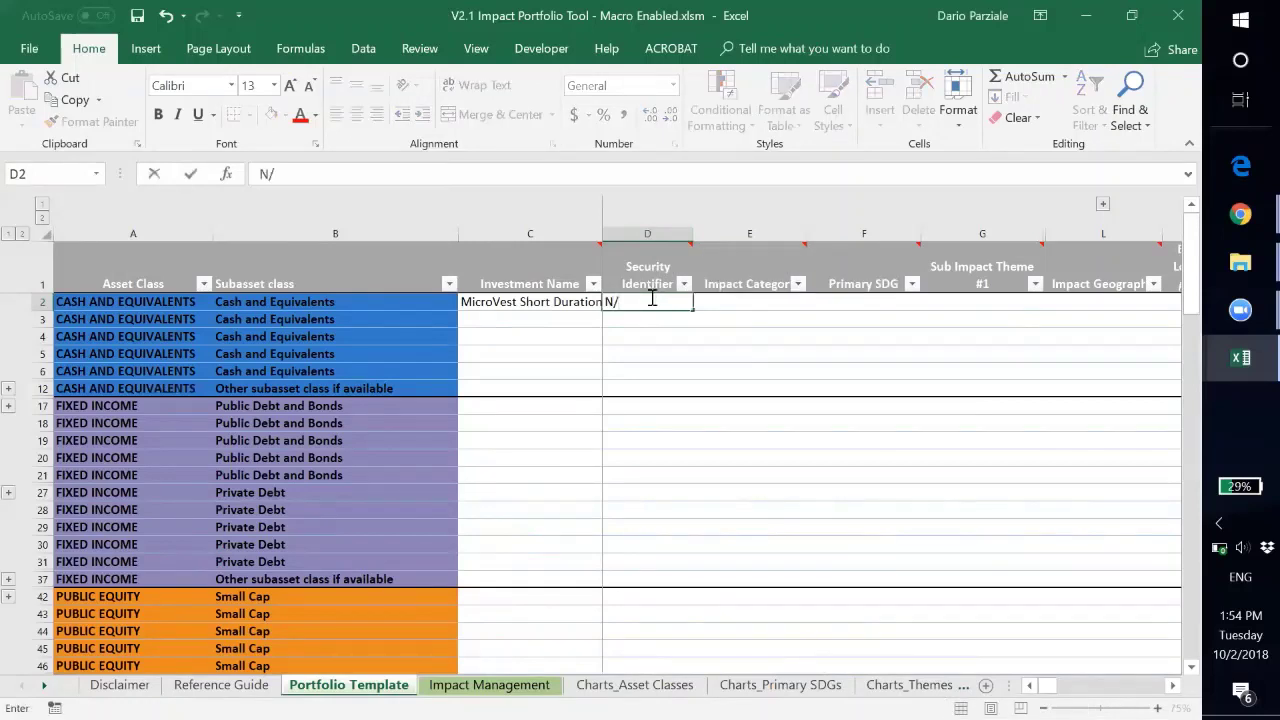
{"action": "type", "text": "A"}
{"action": "key", "text": "Tab"}
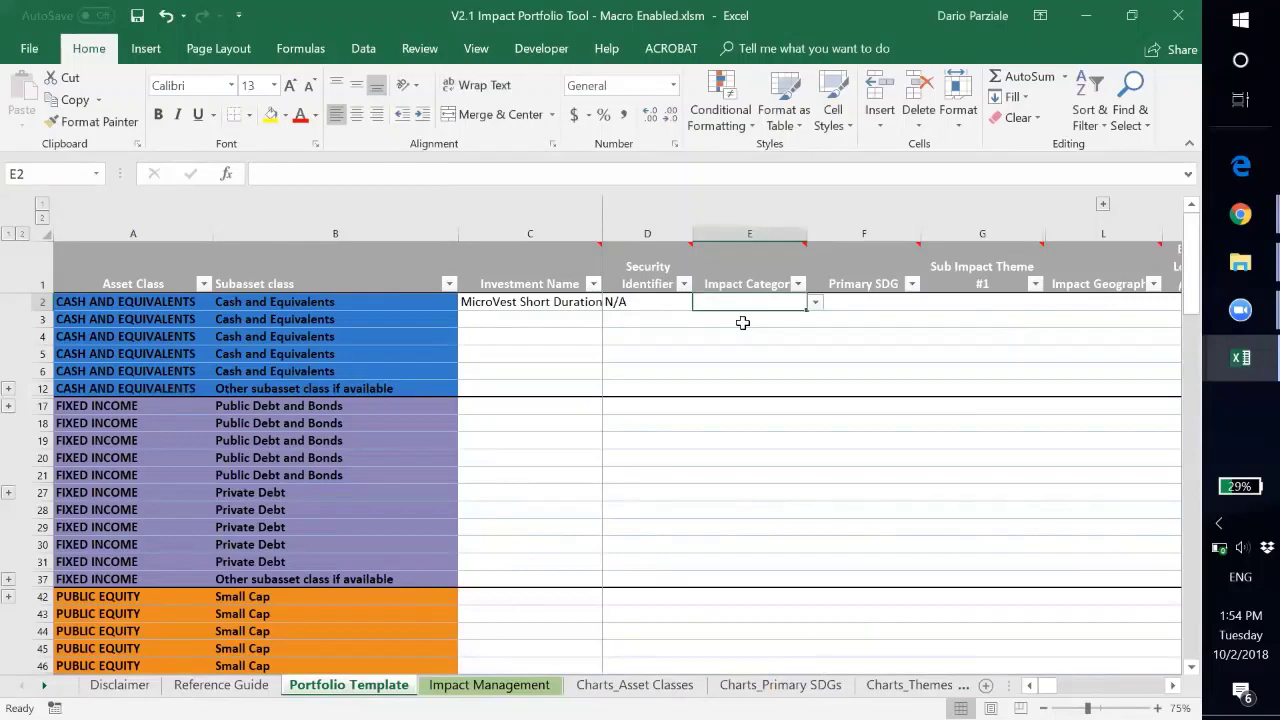
Read the Impact Category definitions and set the MicroVest fund's impact category to Thematic
{"action": "mouse_move", "coordinate": [741, 265]}
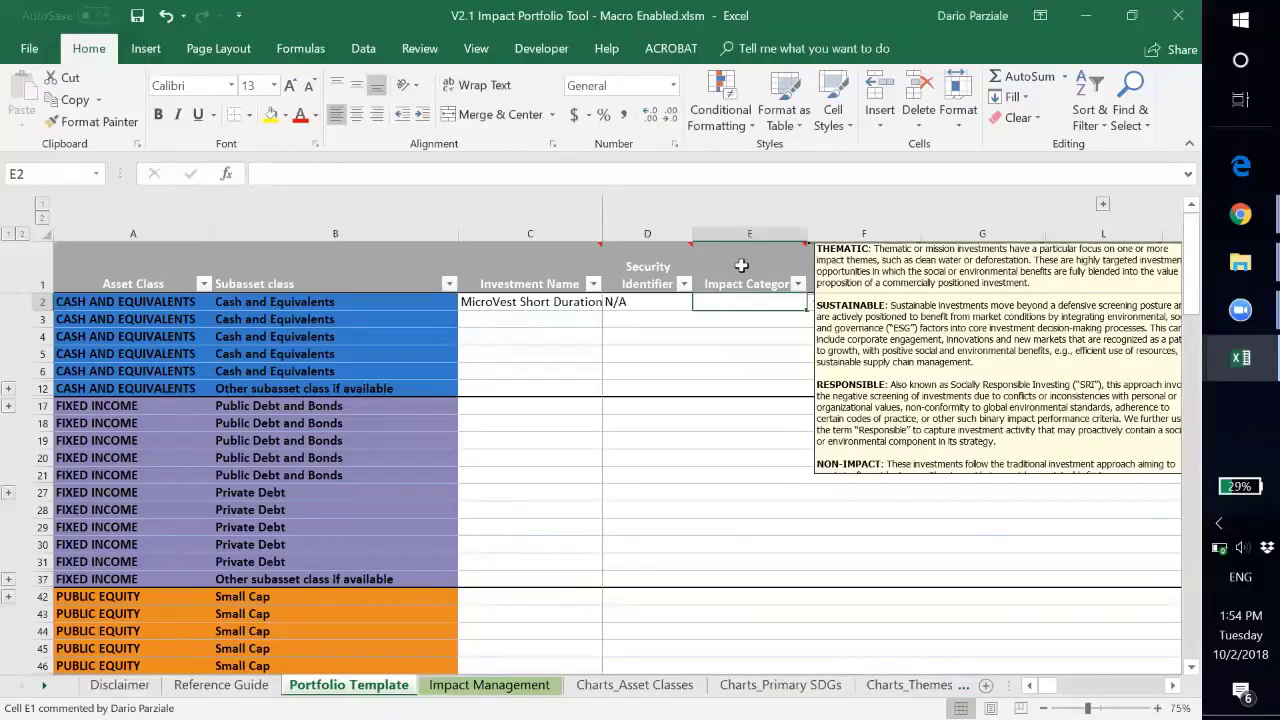
{"action": "left_click", "coordinate": [811, 302]}
{"action": "left_click", "coordinate": [780, 302]}
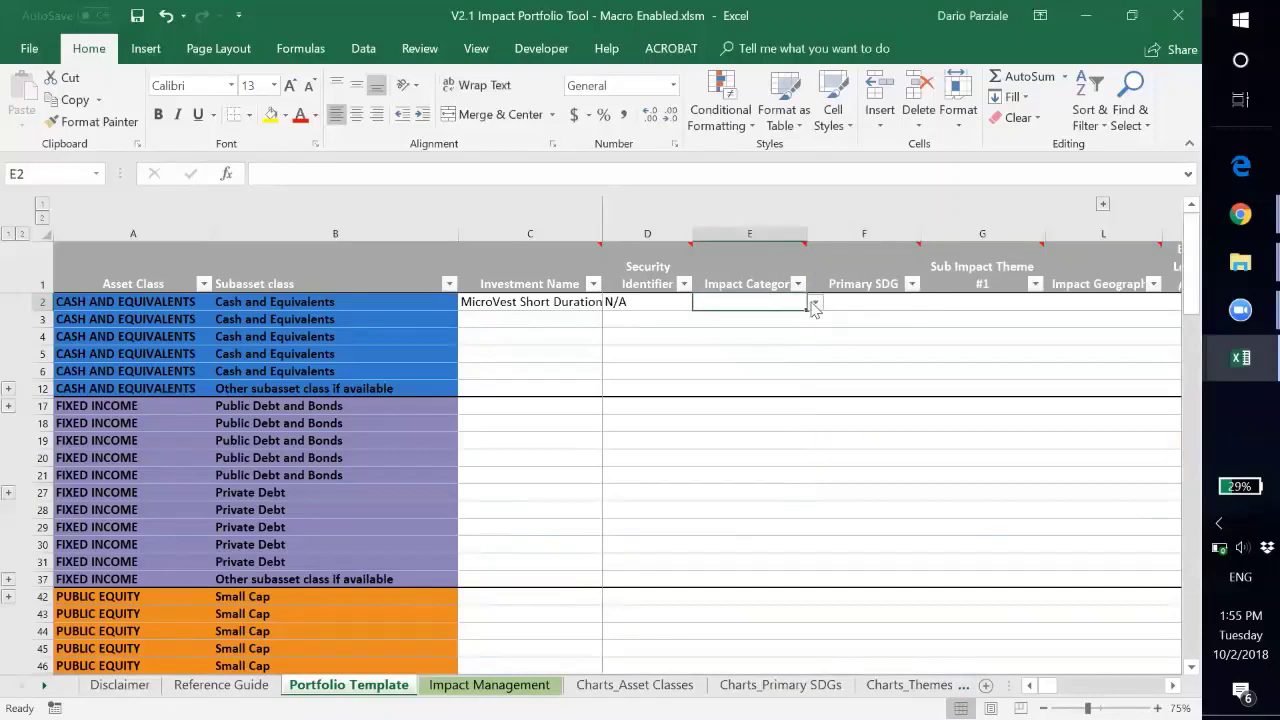
{"action": "left_click", "coordinate": [812, 302]}
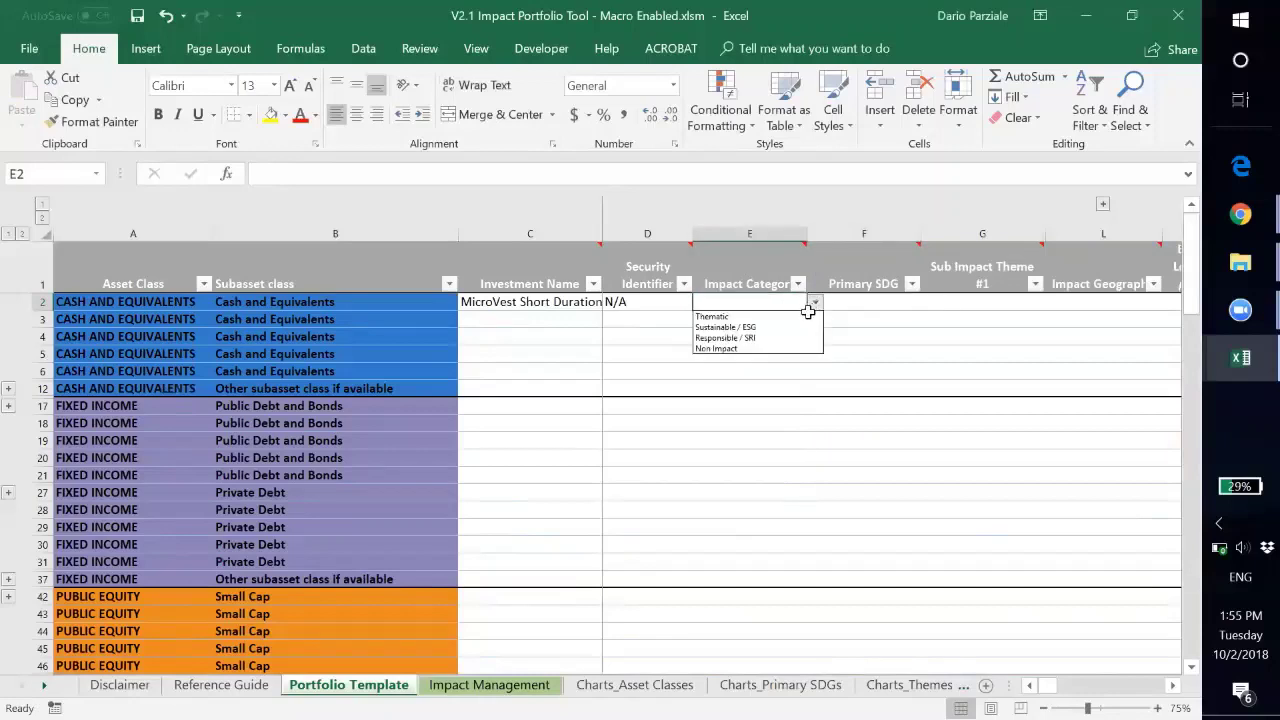
{"action": "left_click", "coordinate": [805, 316]}
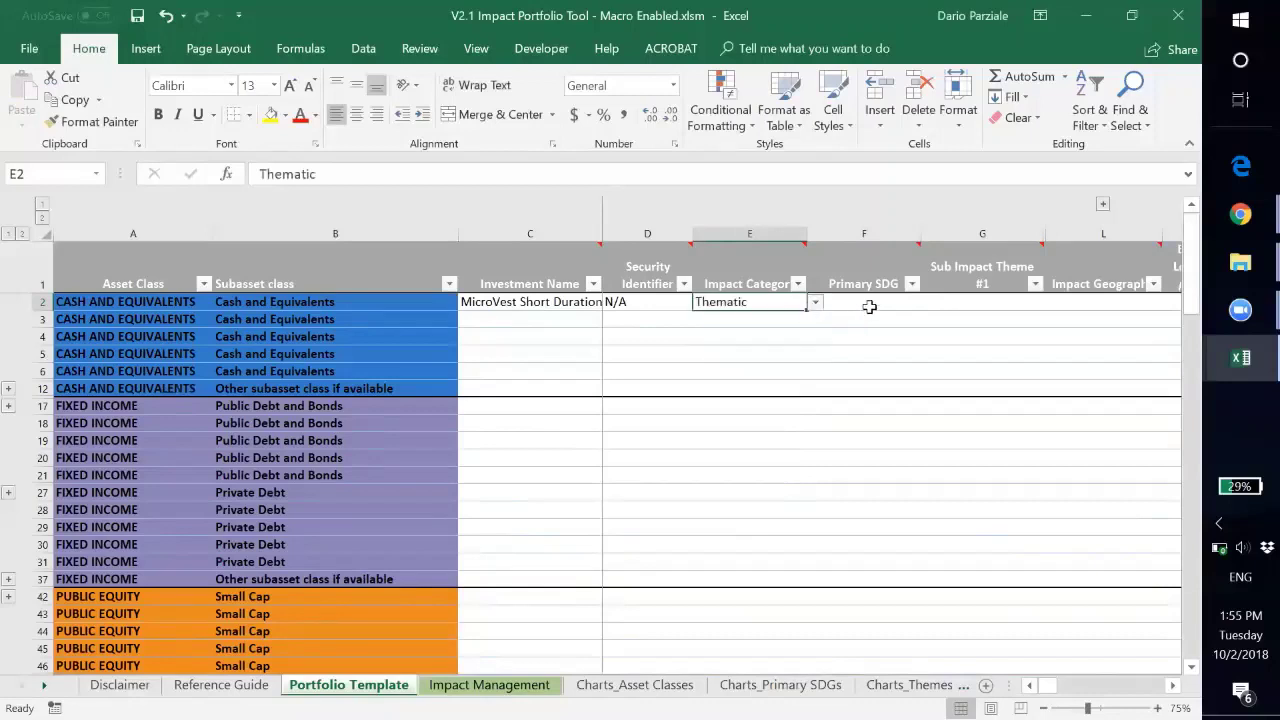
Set the MicroVest fund's primary SDG to G01_No_Poverty and its sub impact theme #1 to Financial inclusion
{"action": "left_click", "coordinate": [871, 301]}
{"action": "left_click", "coordinate": [929, 301]}
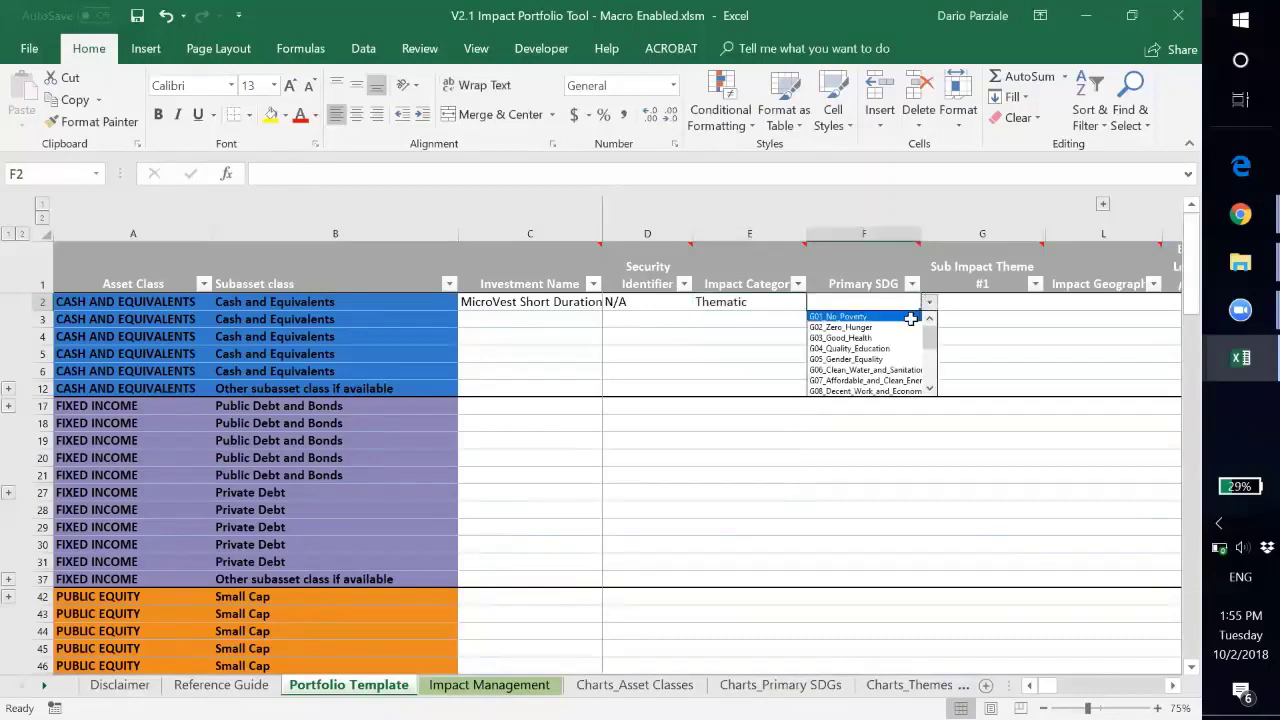
{"action": "left_click", "coordinate": [911, 318]}
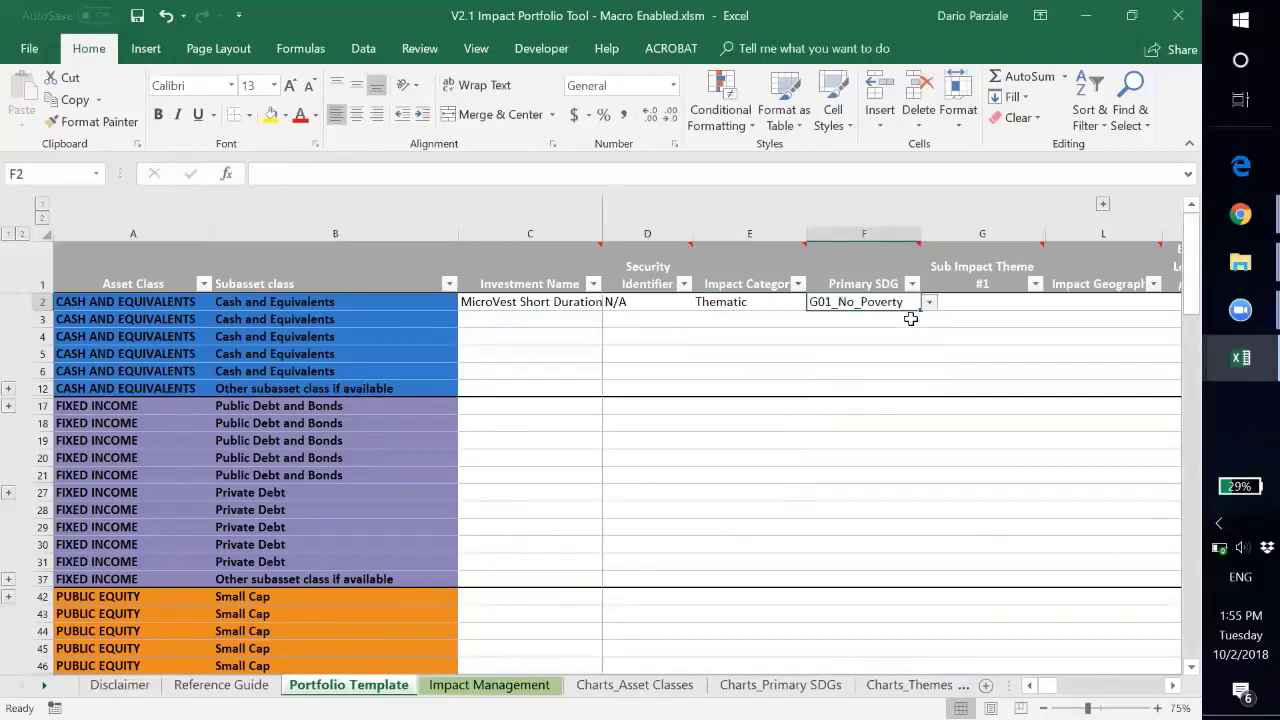
{"action": "left_click", "coordinate": [971, 300]}
{"action": "left_click", "coordinate": [1057, 302]}
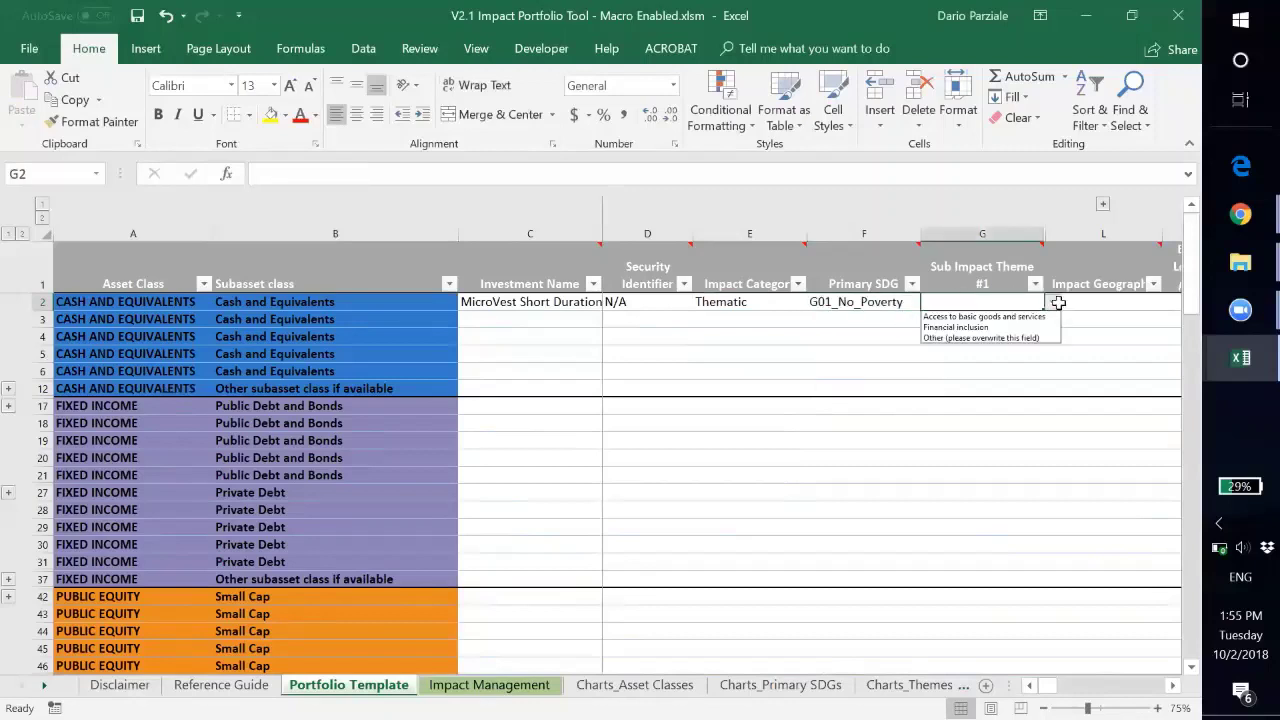
{"action": "left_click", "coordinate": [1040, 328]}
Set the impact geography of the MicroVest fund to Global
{"action": "scroll", "coordinate": [1040, 329], "scroll_direction": "right", "scroll_amount": 3}
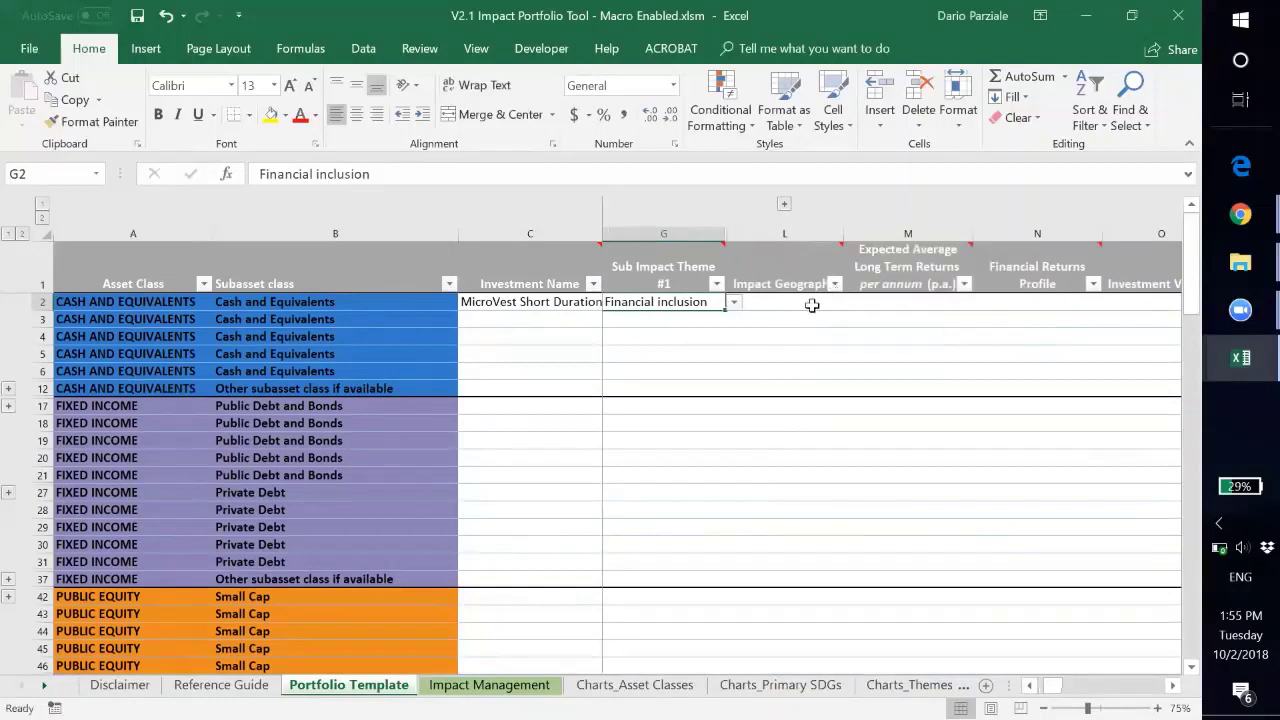
{"action": "left_click", "coordinate": [814, 303]}
{"action": "left_click", "coordinate": [851, 304]}
{"action": "left_click_drag", "start_coordinate": [849, 325], "coordinate": [849, 349]}
{"action": "left_click", "coordinate": [833, 390]}
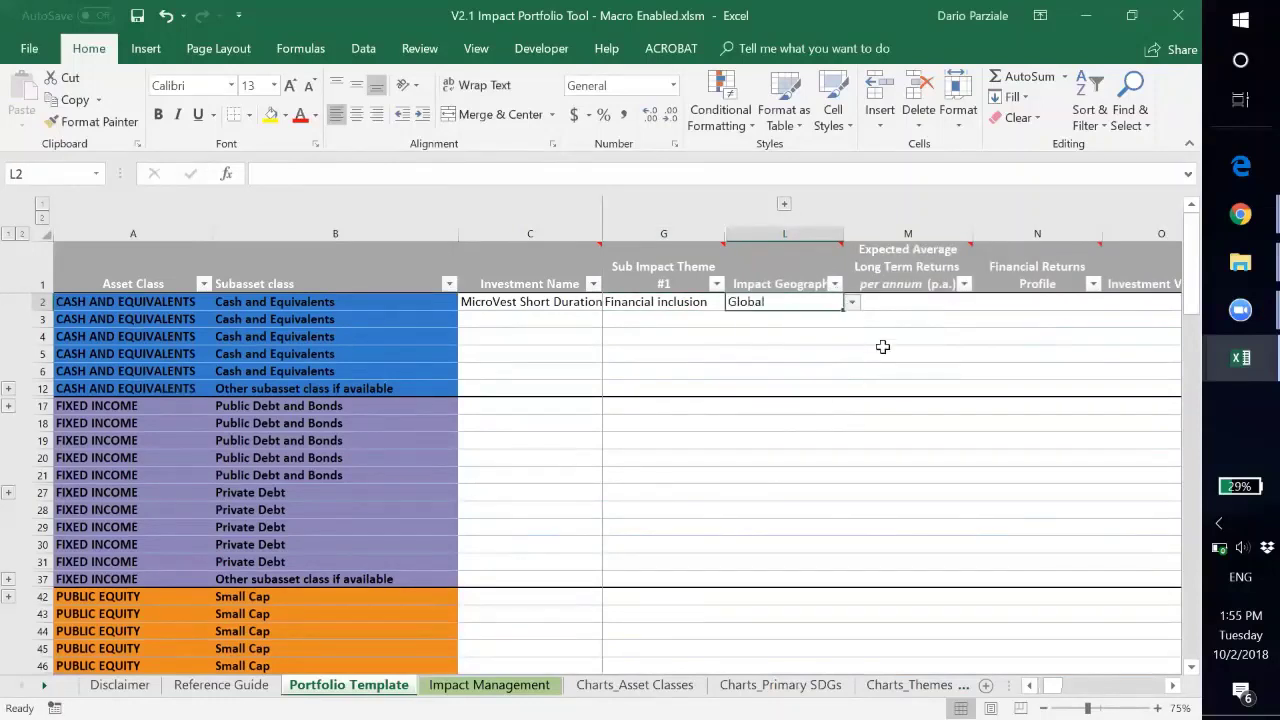
Enter 2.5% as the MicroVest fund's expected average long-term returns per annum
{"action": "left_click", "coordinate": [930, 312]}
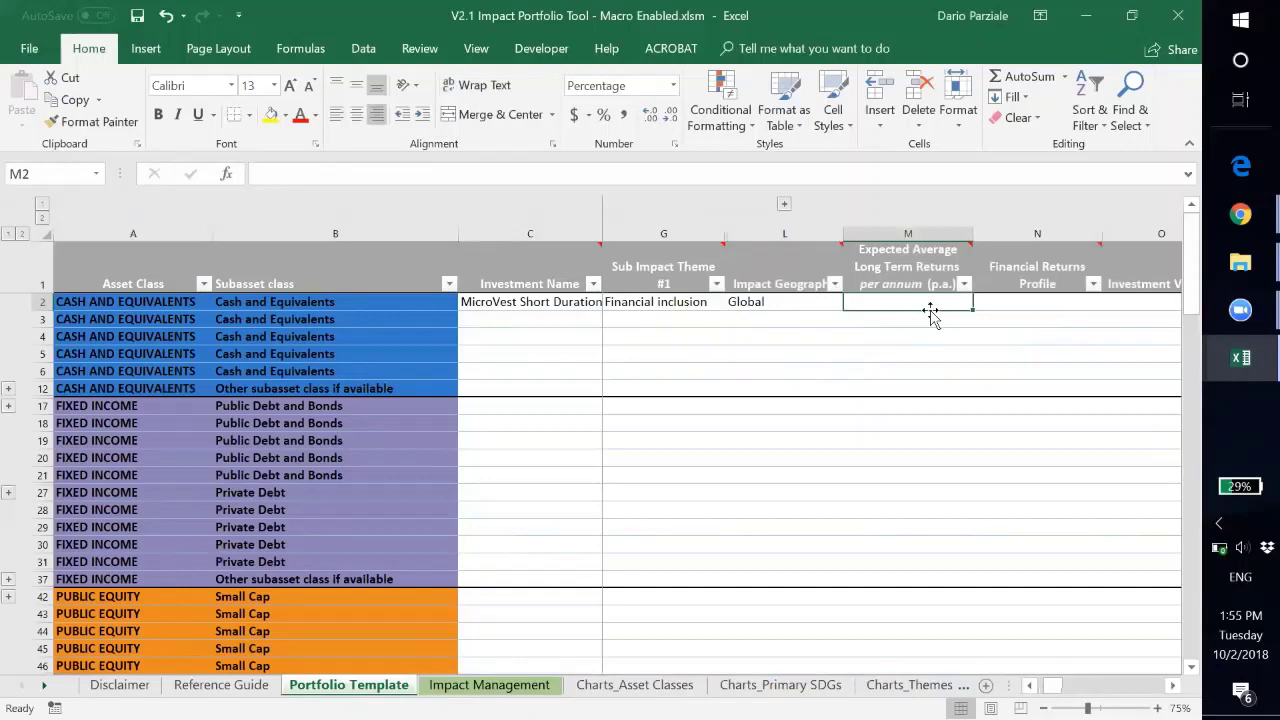
{"action": "type", "text": "2."}
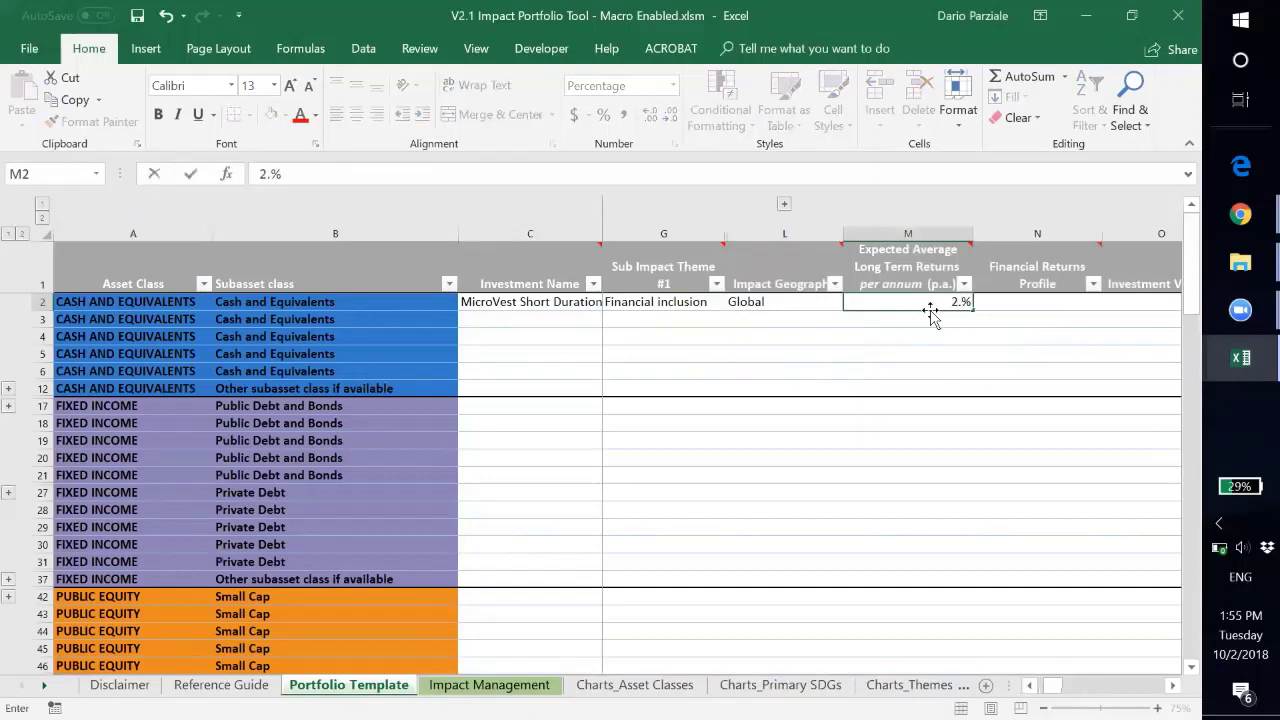
{"action": "type", "text": "5"}
{"action": "key", "text": "Tab"}
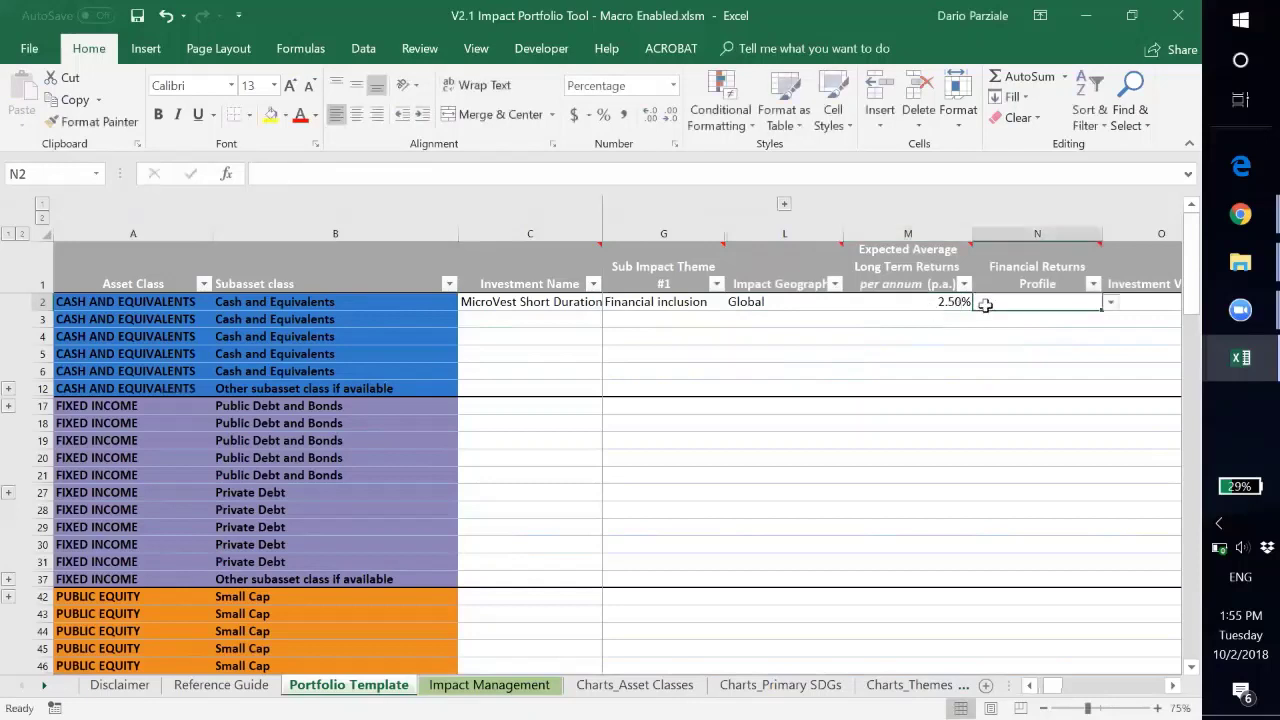
Set the MicroVest fund's financial returns profile to Commercial Returns and its investment vehicle to Fund (Actively managed)
{"action": "left_click", "coordinate": [1108, 305]}
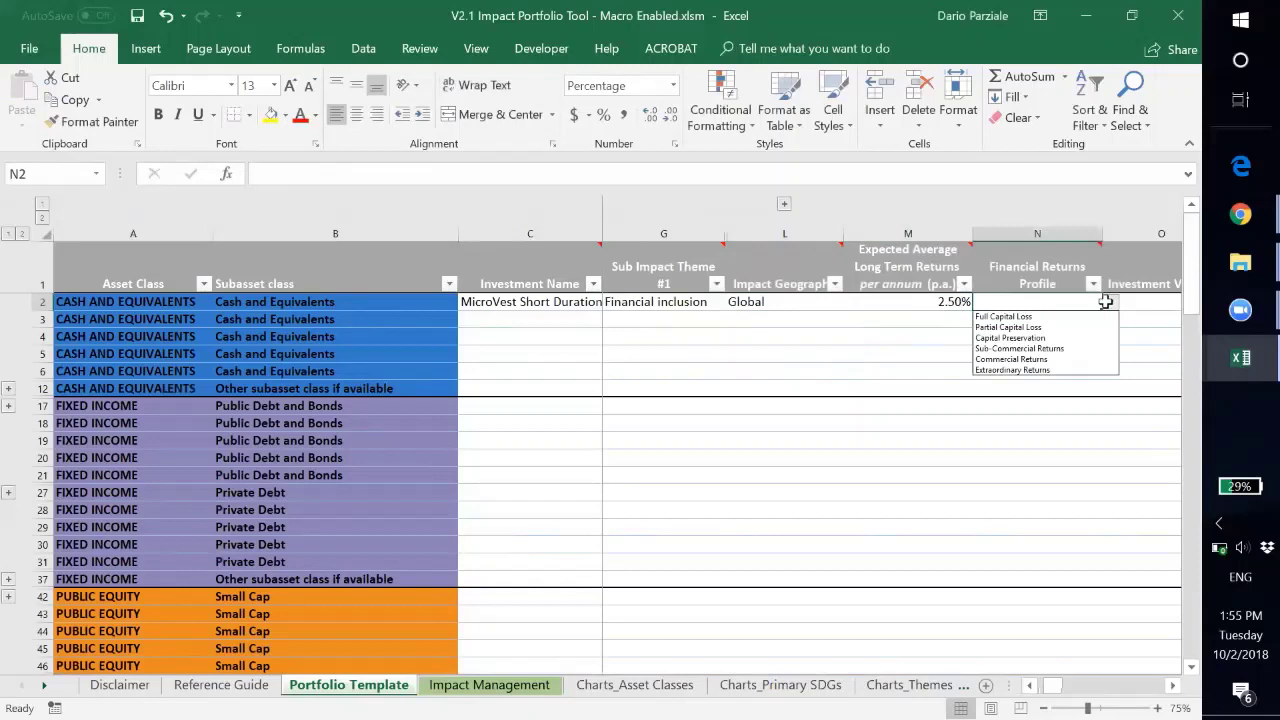
{"action": "left_click", "coordinate": [1074, 359]}
{"action": "scroll", "coordinate": [1074, 359], "scroll_direction": "right", "scroll_amount": 1}
{"action": "left_click", "coordinate": [1020, 304]}
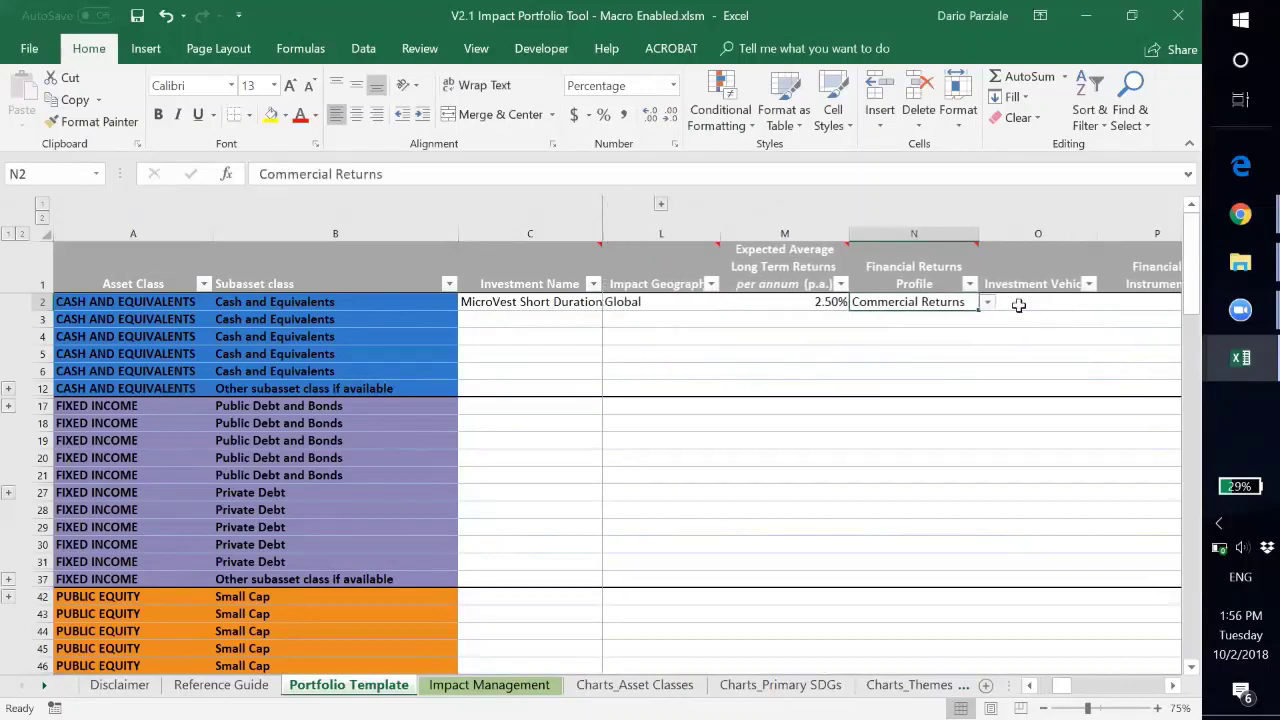
{"action": "left_click", "coordinate": [1106, 302]}
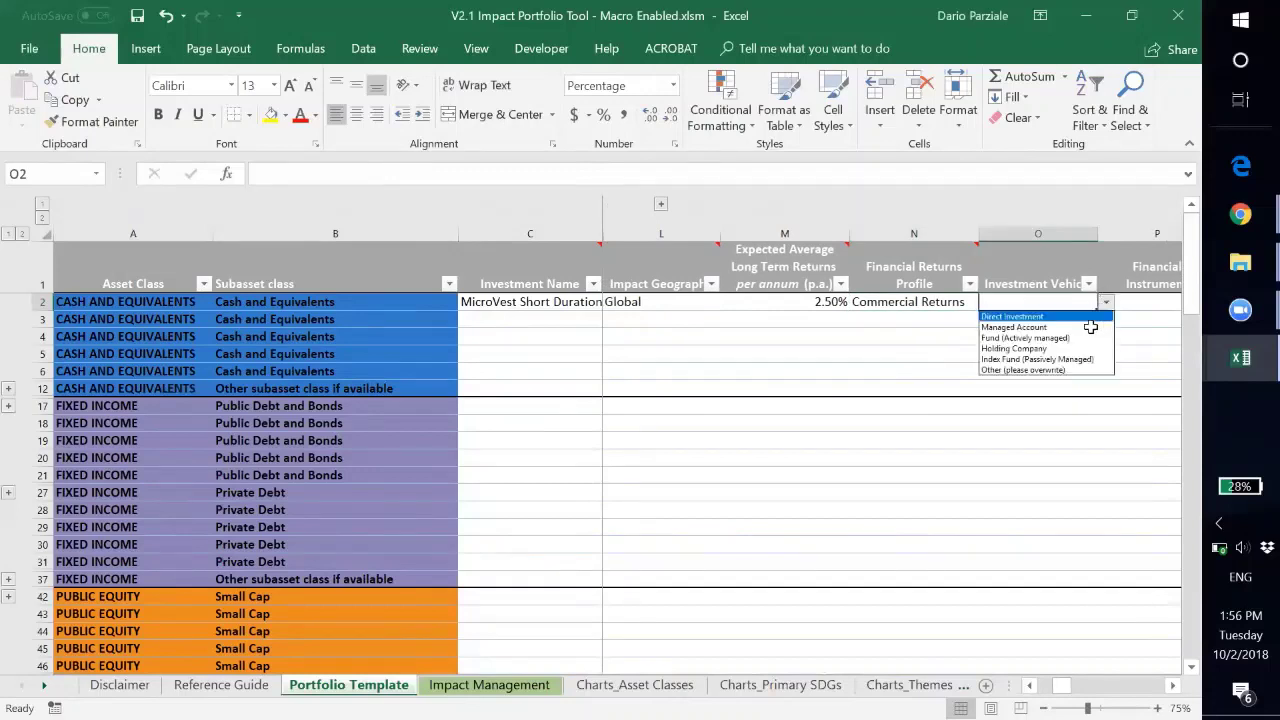
{"action": "left_click", "coordinate": [1089, 337]}
Set the MicroVest fund's financial instrument to Fund Units and its liquidity profile to < 30 days
{"action": "scroll", "coordinate": [1088, 334], "scroll_direction": "right", "scroll_amount": 2}
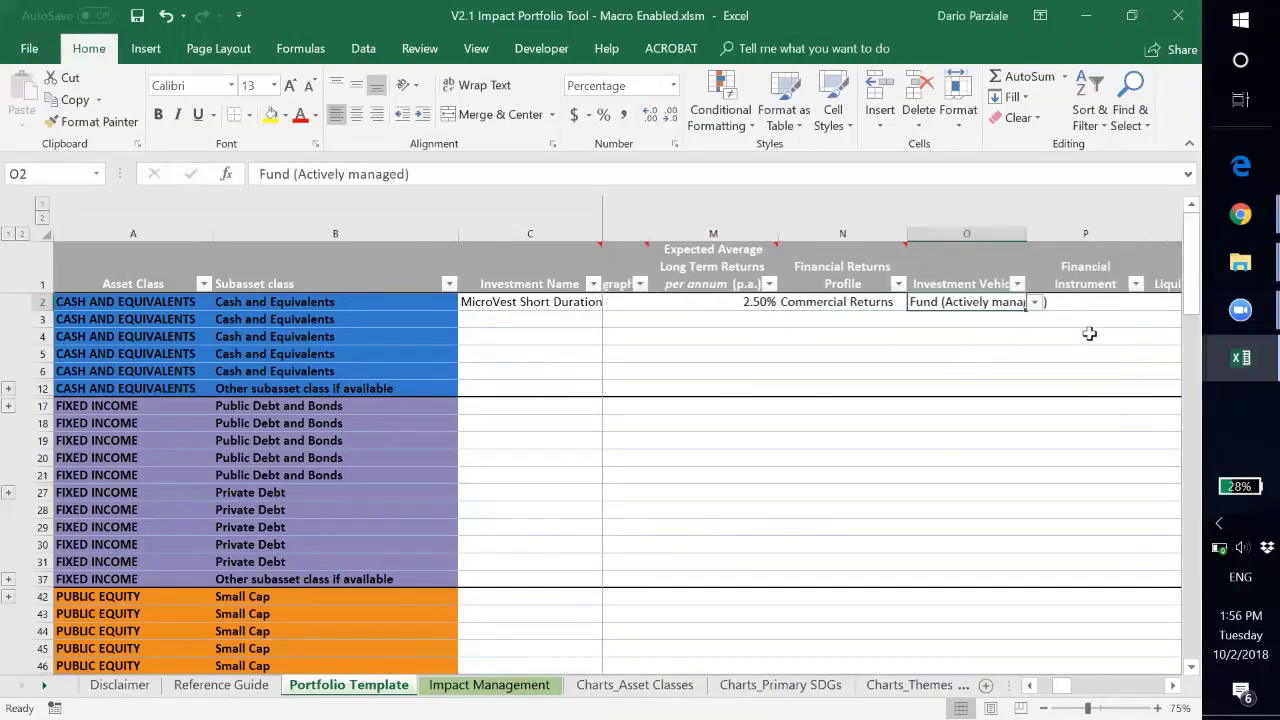
{"action": "left_click", "coordinate": [920, 304]}
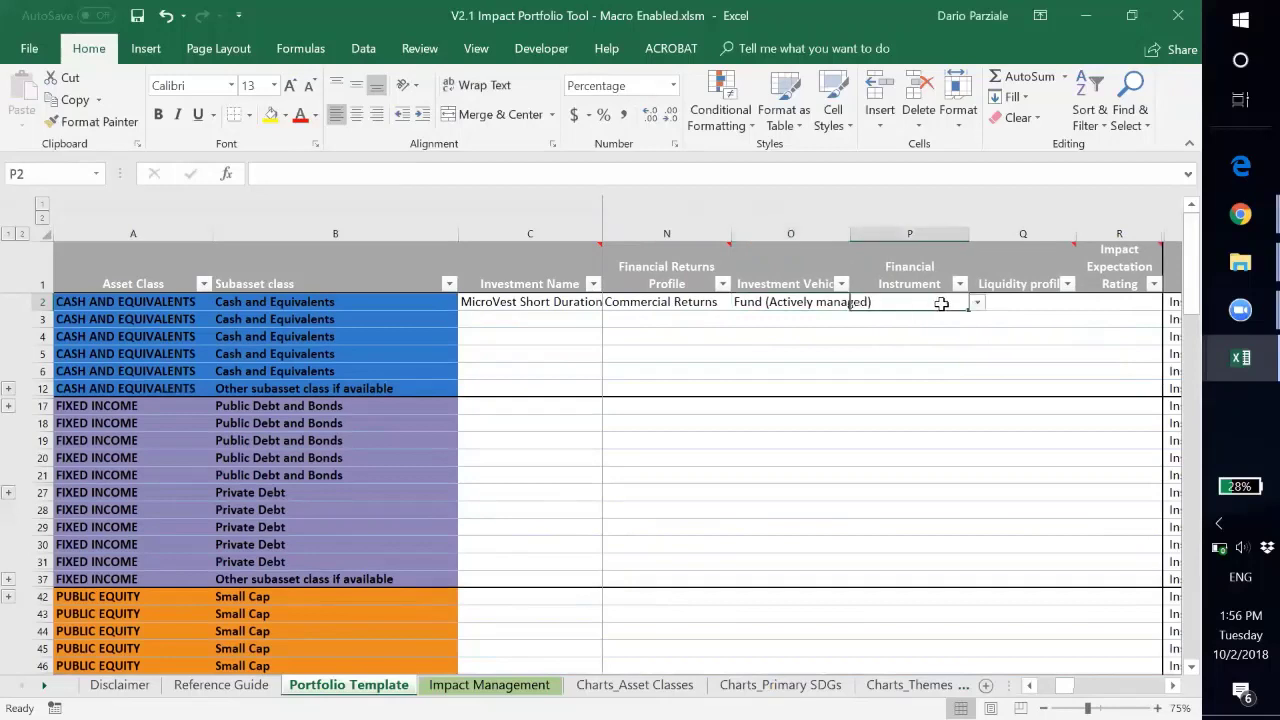
{"action": "left_click", "coordinate": [974, 302]}
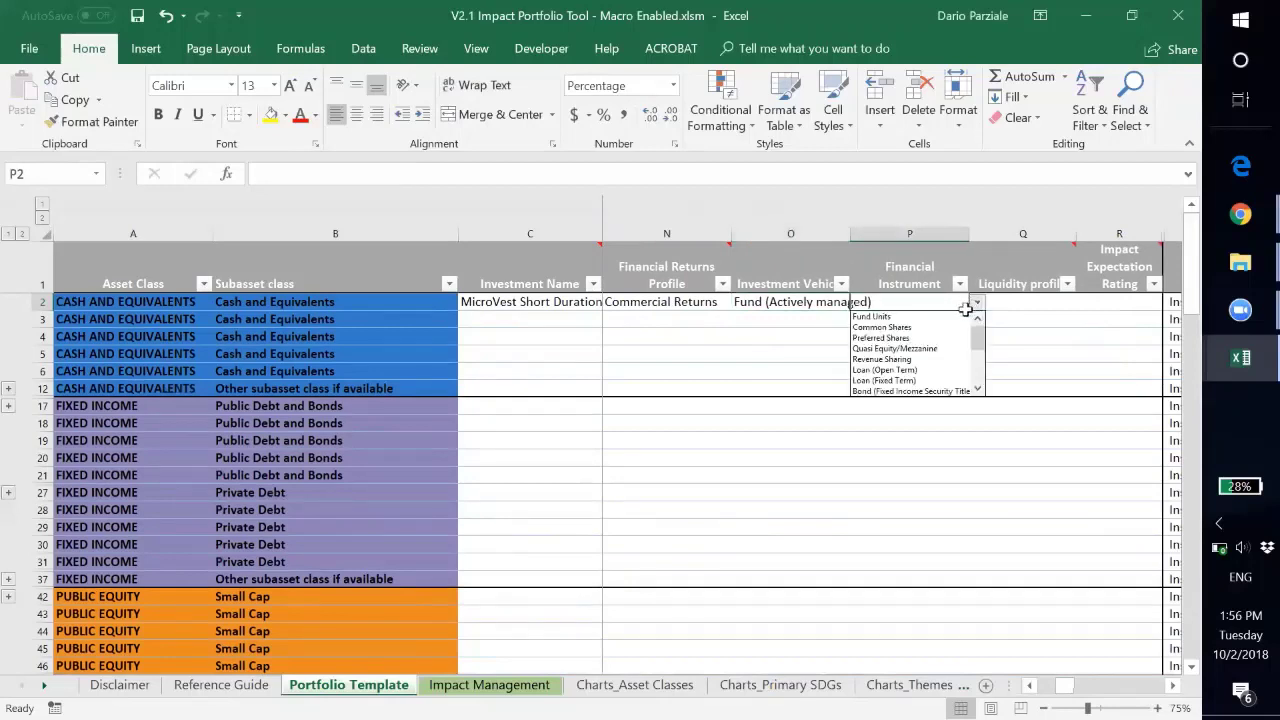
{"action": "left_click", "coordinate": [960, 315]}
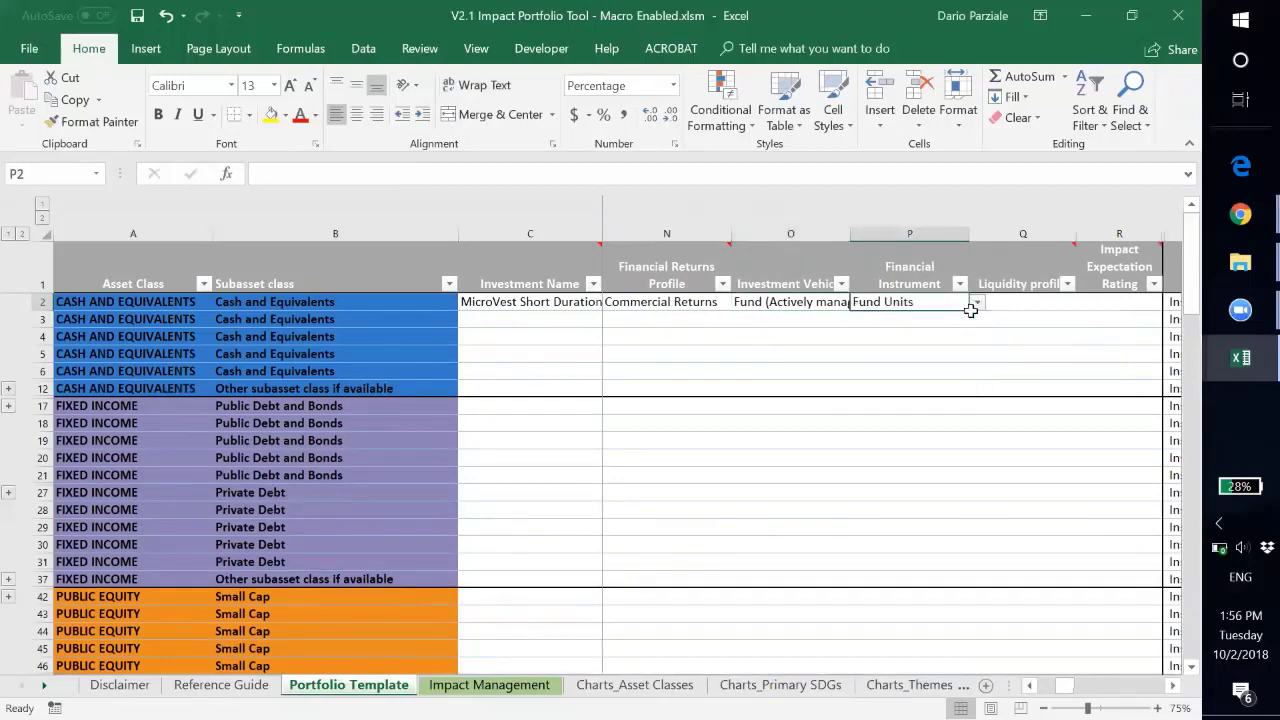
{"action": "left_click", "coordinate": [1040, 300]}
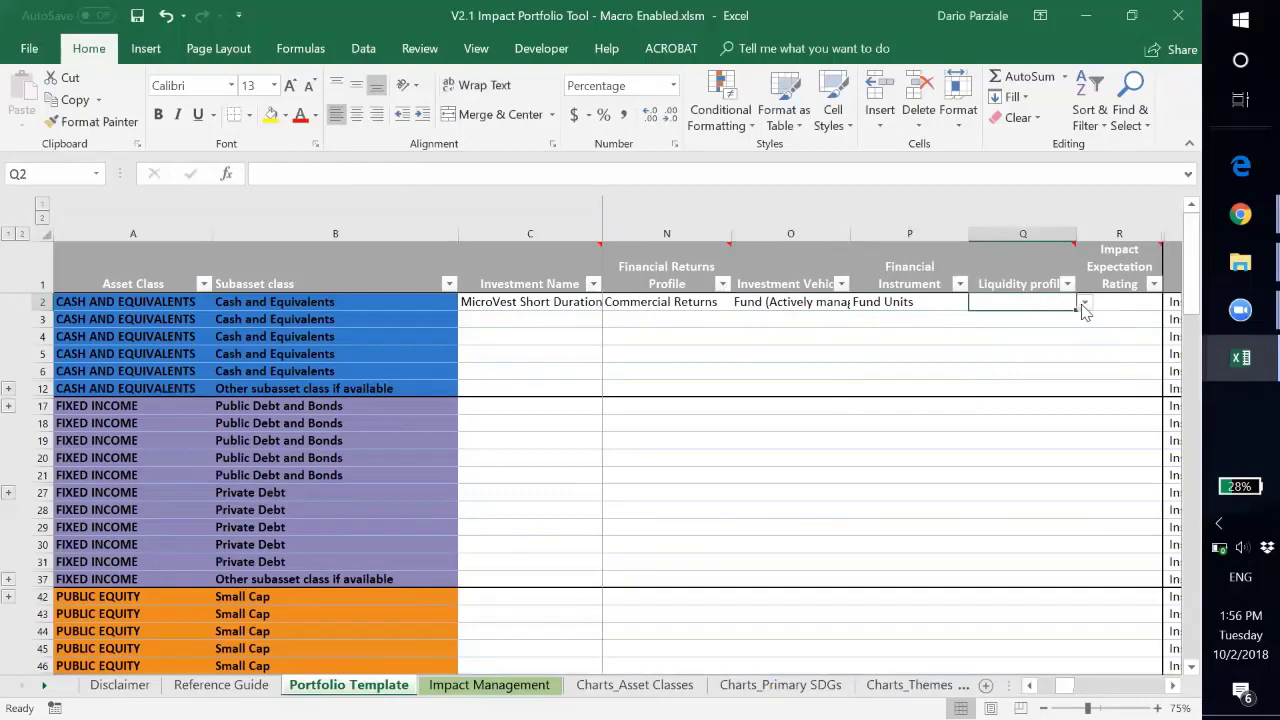
{"action": "left_click", "coordinate": [1084, 303]}
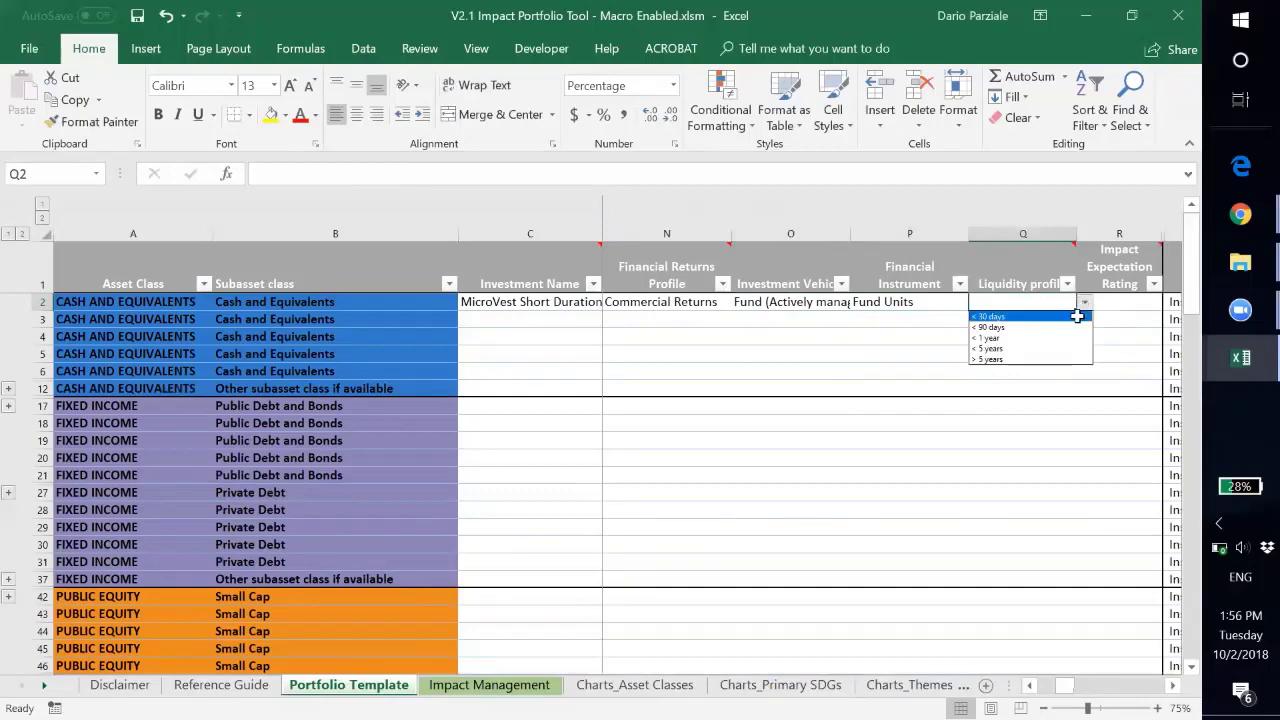
{"action": "left_click", "coordinate": [1077, 316]}
Read the Impact Expectation Rating definitions and give the MicroVest fund a four-star rating
{"action": "scroll", "coordinate": [1120, 315], "scroll_direction": "right", "scroll_amount": 2}
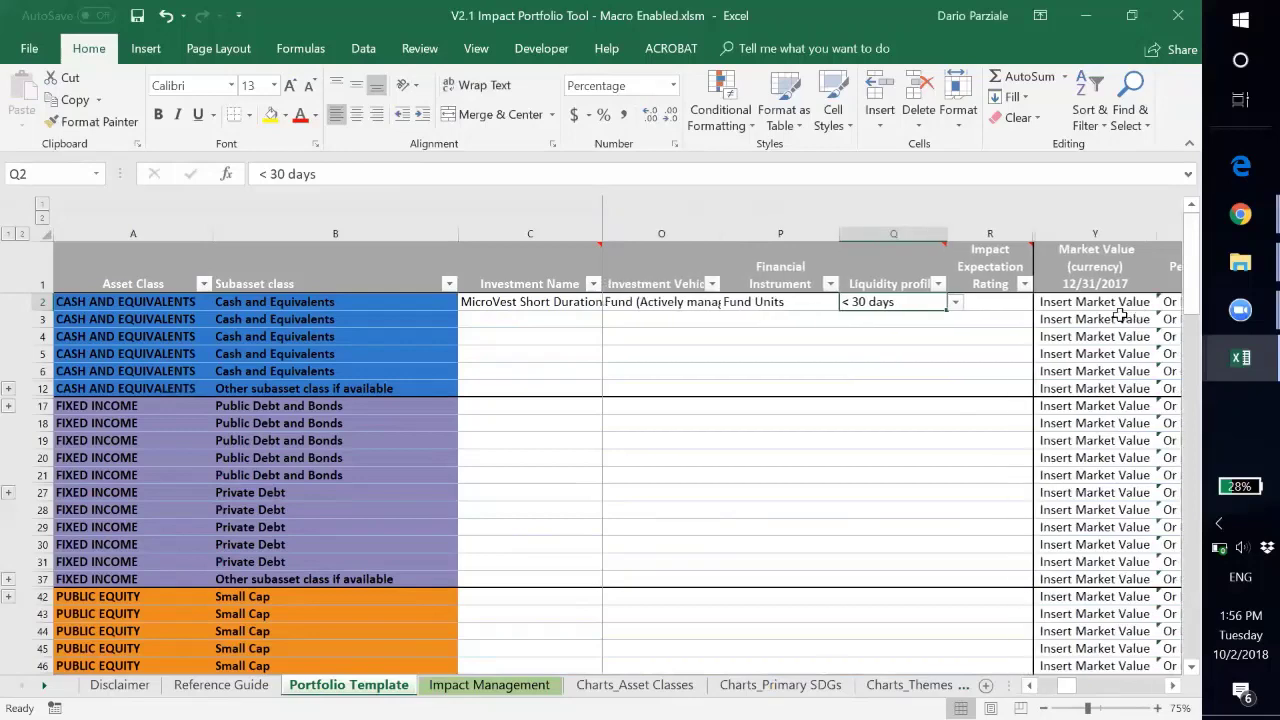
{"action": "mouse_move", "coordinate": [972, 260]}
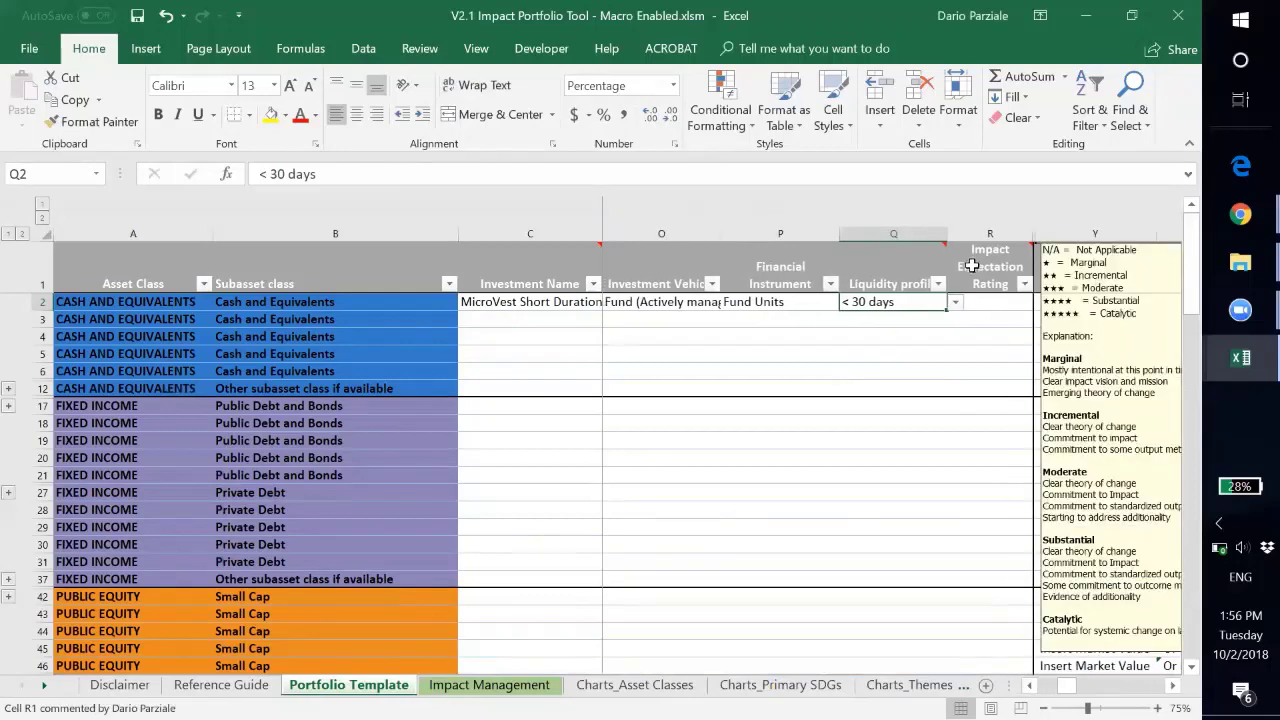
{"action": "scroll", "coordinate": [988, 305], "scroll_direction": "right", "scroll_amount": 3}
{"action": "scroll", "coordinate": [988, 308], "scroll_direction": "right", "scroll_amount": 1}
{"action": "mouse_move", "coordinate": [746, 263]}
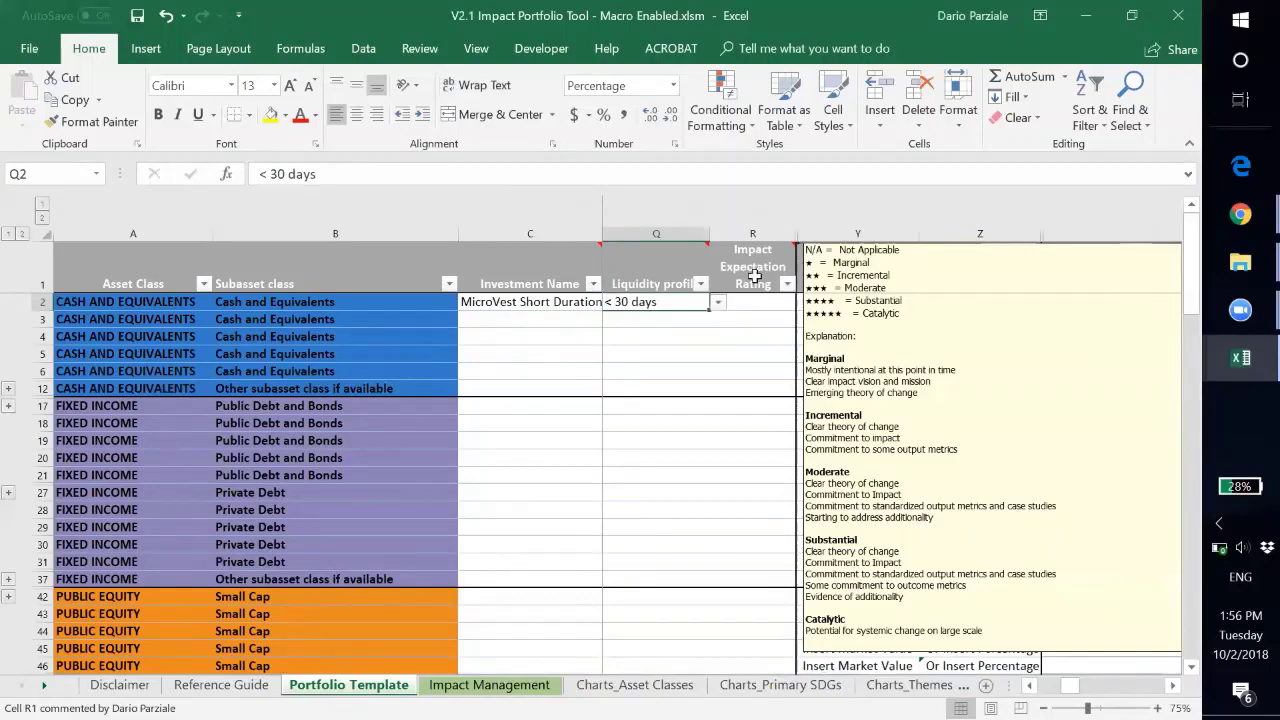
{"action": "left_click", "coordinate": [762, 303]}
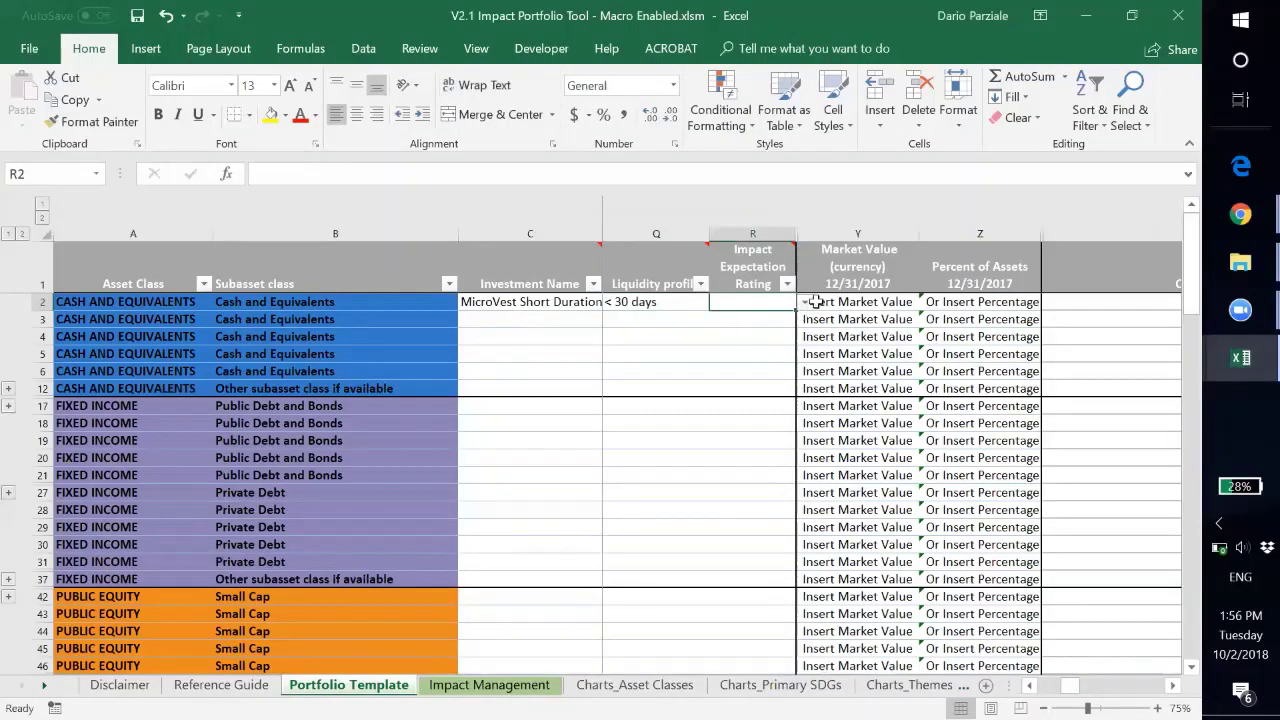
{"action": "left_click", "coordinate": [814, 302]}
{"action": "left_click", "coordinate": [784, 302]}
{"action": "left_click", "coordinate": [804, 302]}
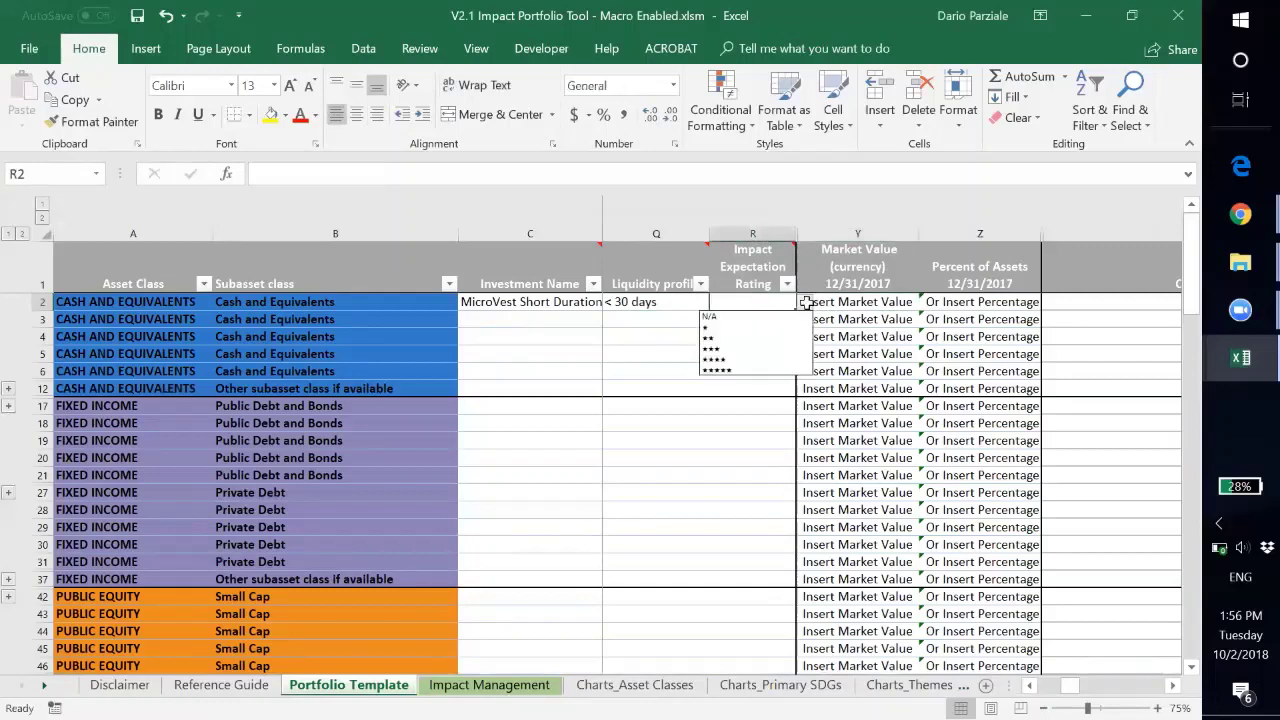
{"action": "left_click", "coordinate": [786, 359]}
Enter 100000 as the MicroVest fund's market value for 12/31/2017
{"action": "left_click", "coordinate": [902, 301]}
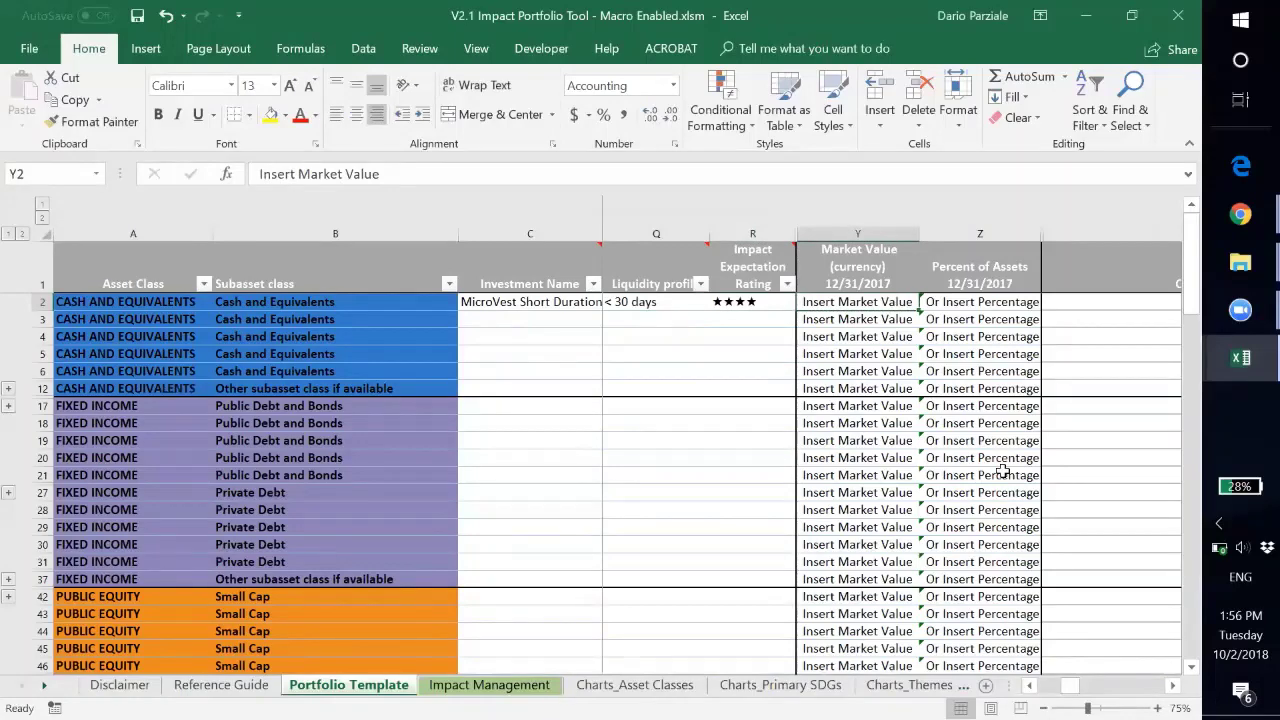
{"action": "type", "text": "100000"}
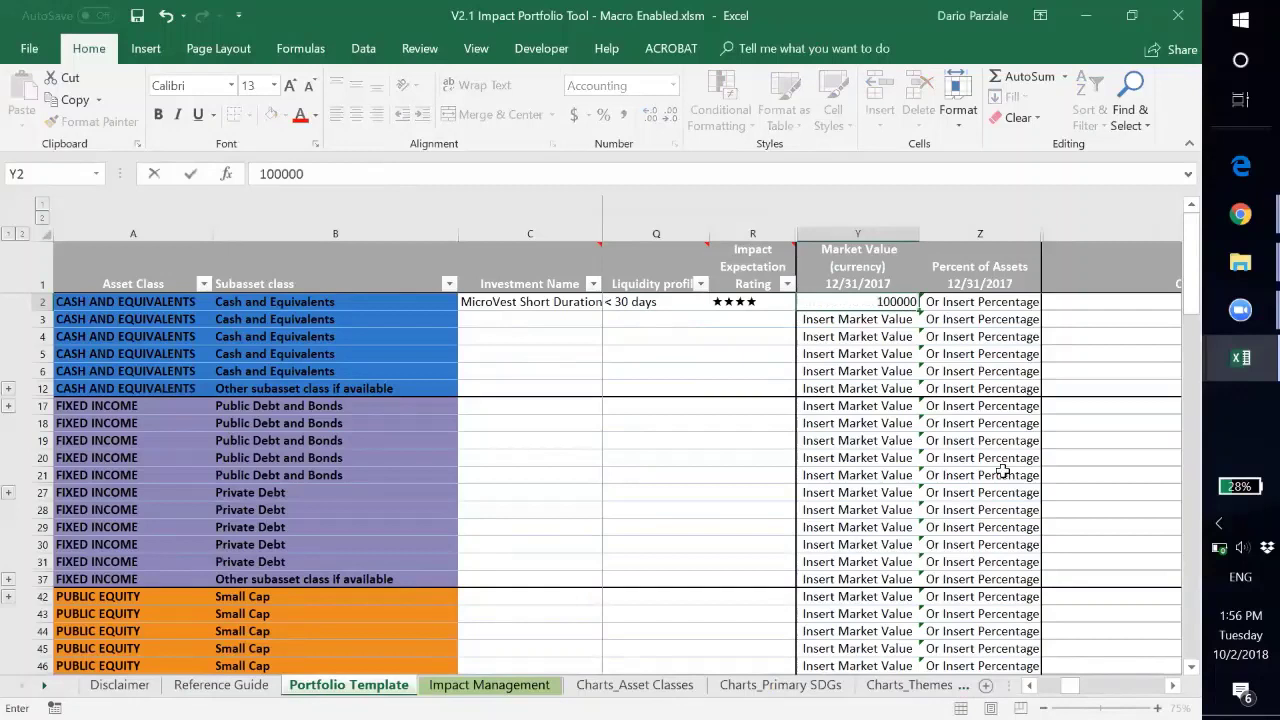
{"action": "key", "text": "Return"}
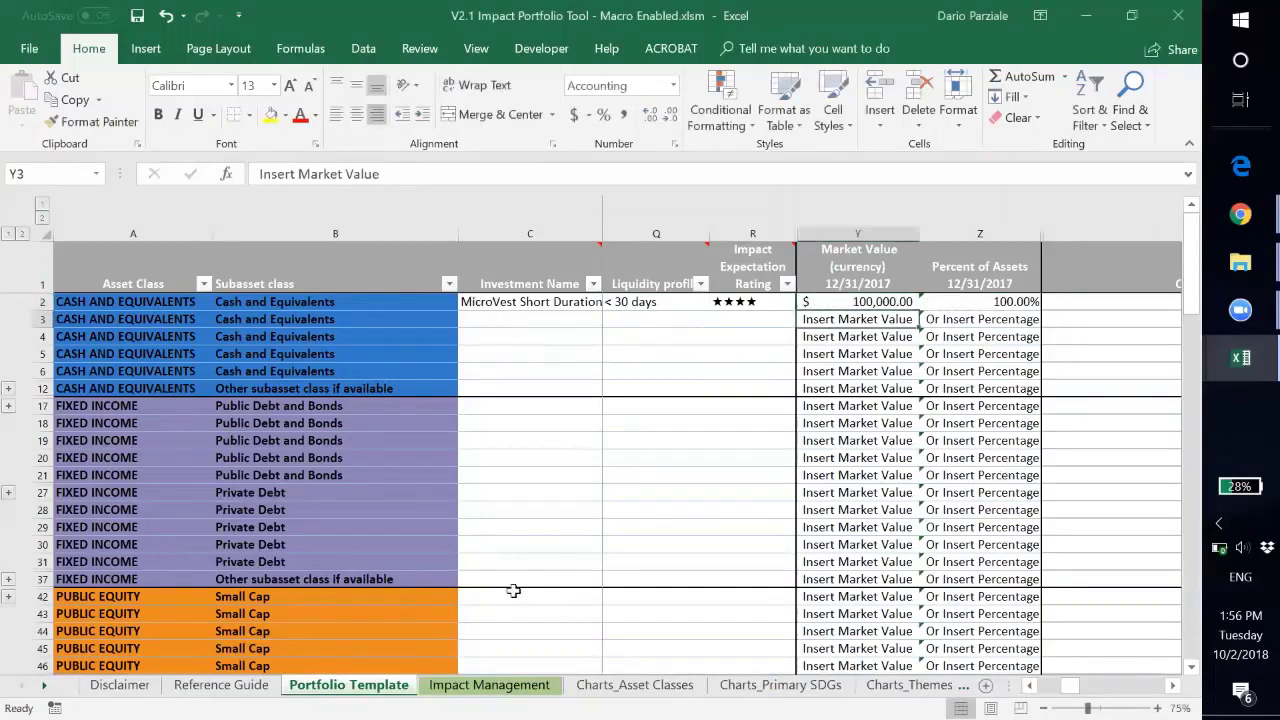
On the Impact Management sheet, widen the Primary SDG - Outcome column and set the MicroVest fund's outcome to UN 1.4, access to basic services
{"action": "left_click", "coordinate": [497, 686]}
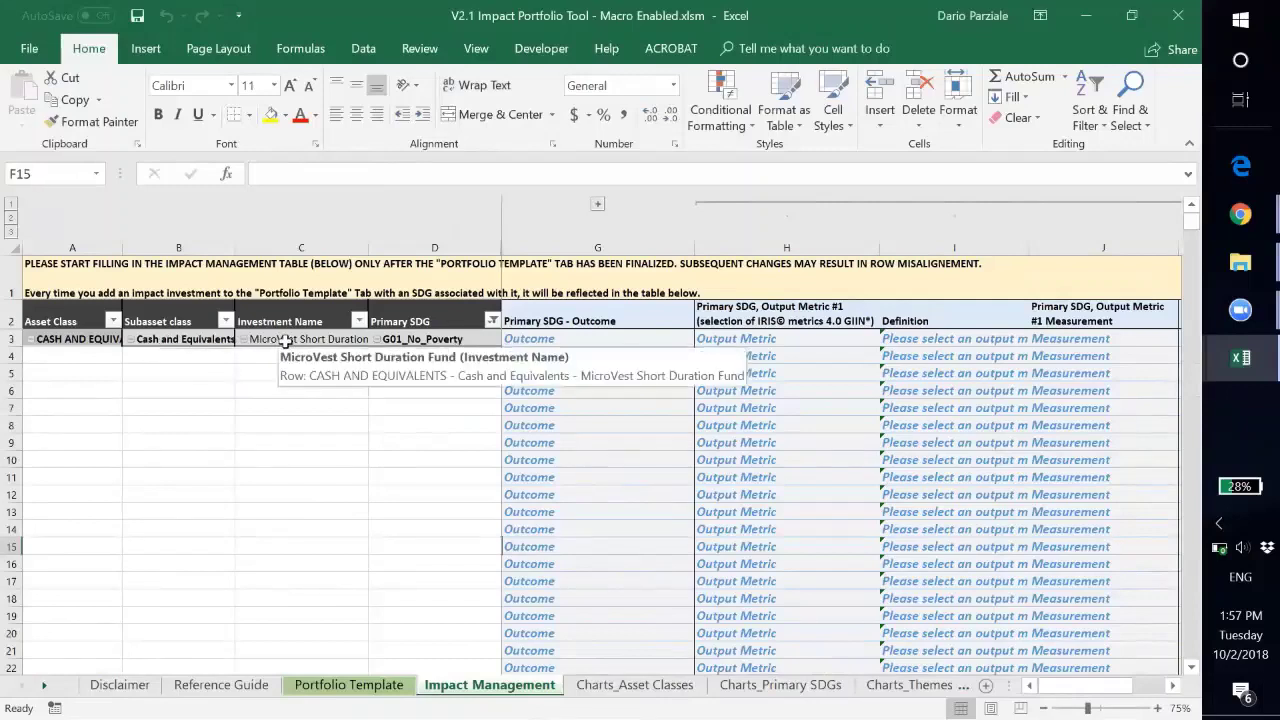
{"action": "left_click", "coordinate": [563, 336]}
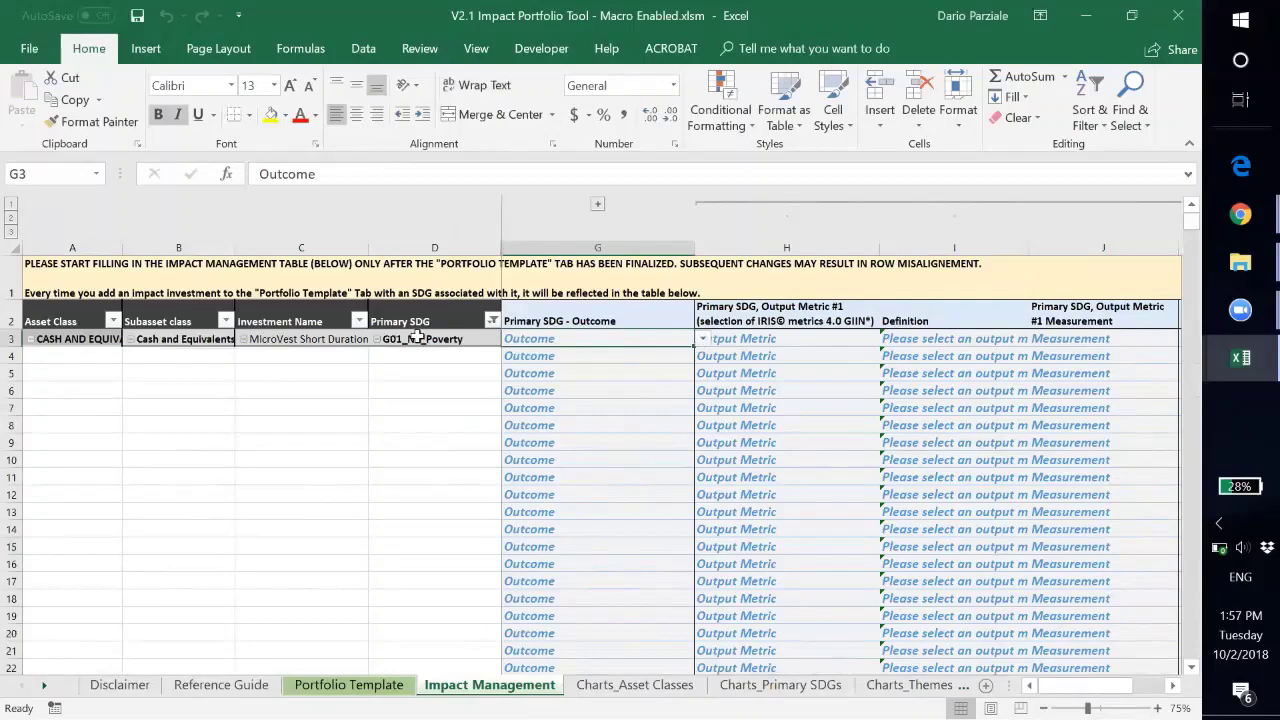
{"action": "left_click", "coordinate": [705, 340]}
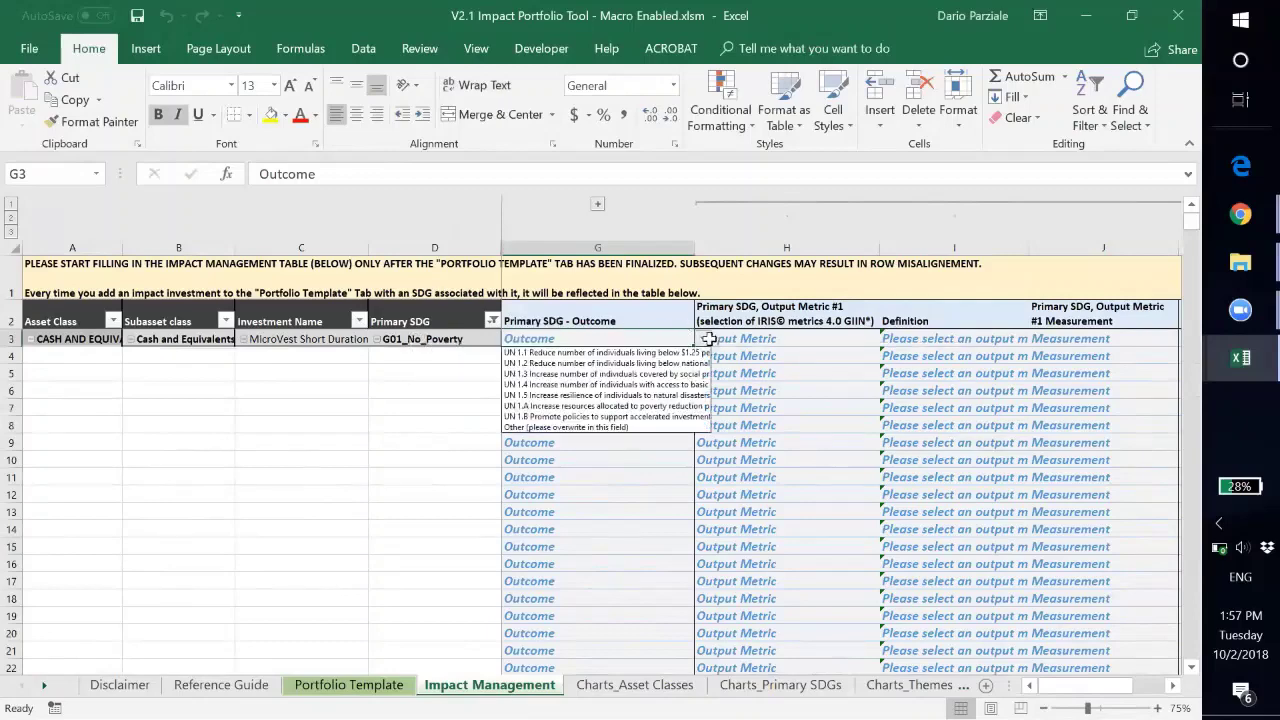
{"action": "left_click_drag", "start_coordinate": [695, 248], "coordinate": [831, 249]}
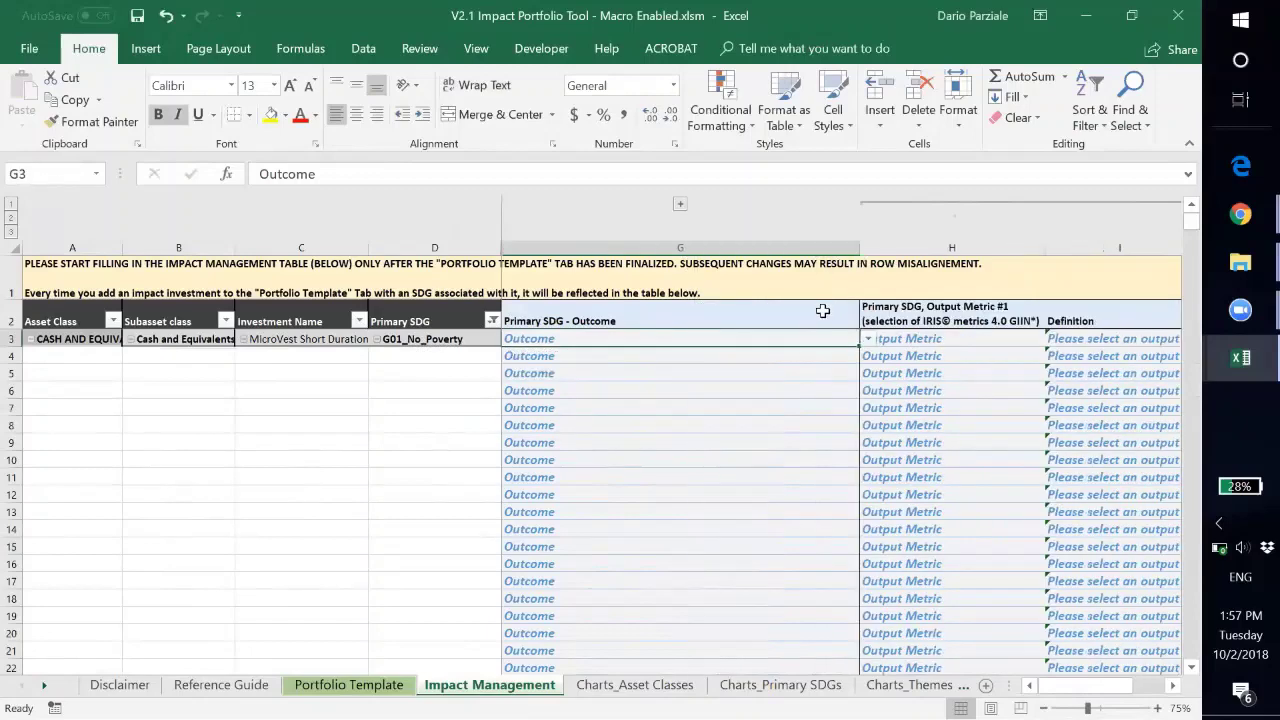
{"action": "left_click", "coordinate": [868, 341]}
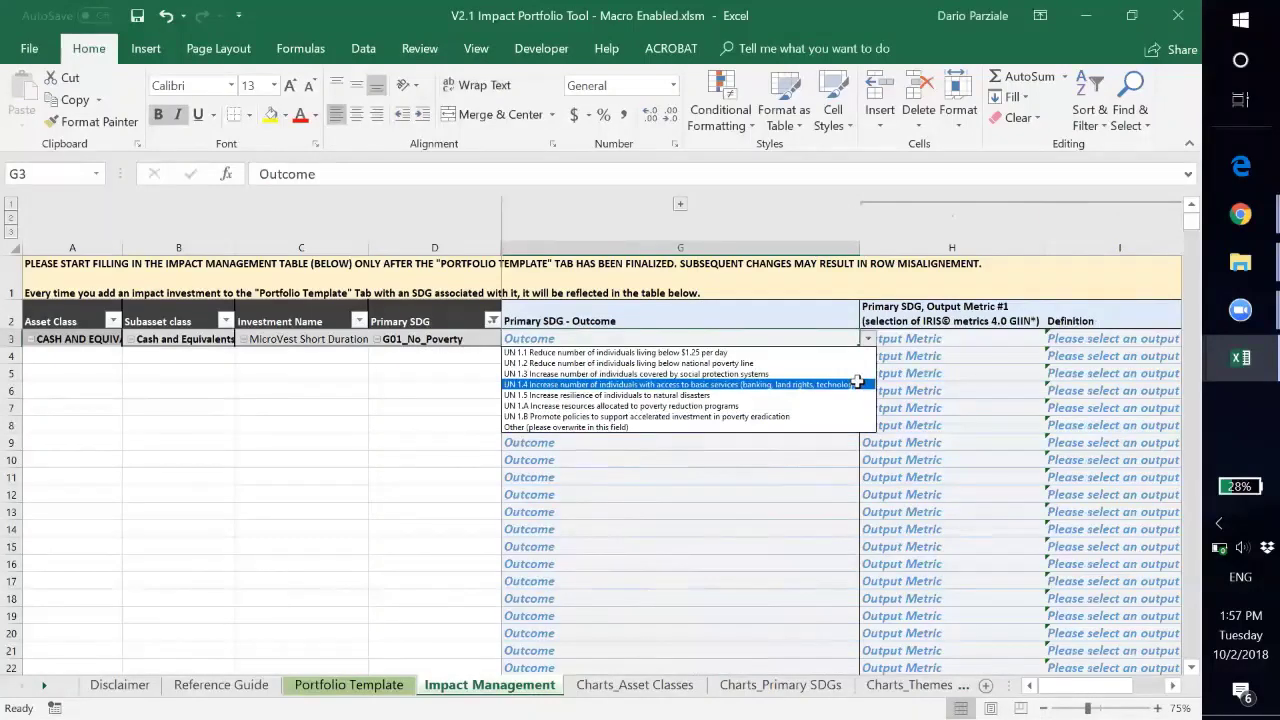
{"action": "left_click", "coordinate": [857, 381]}
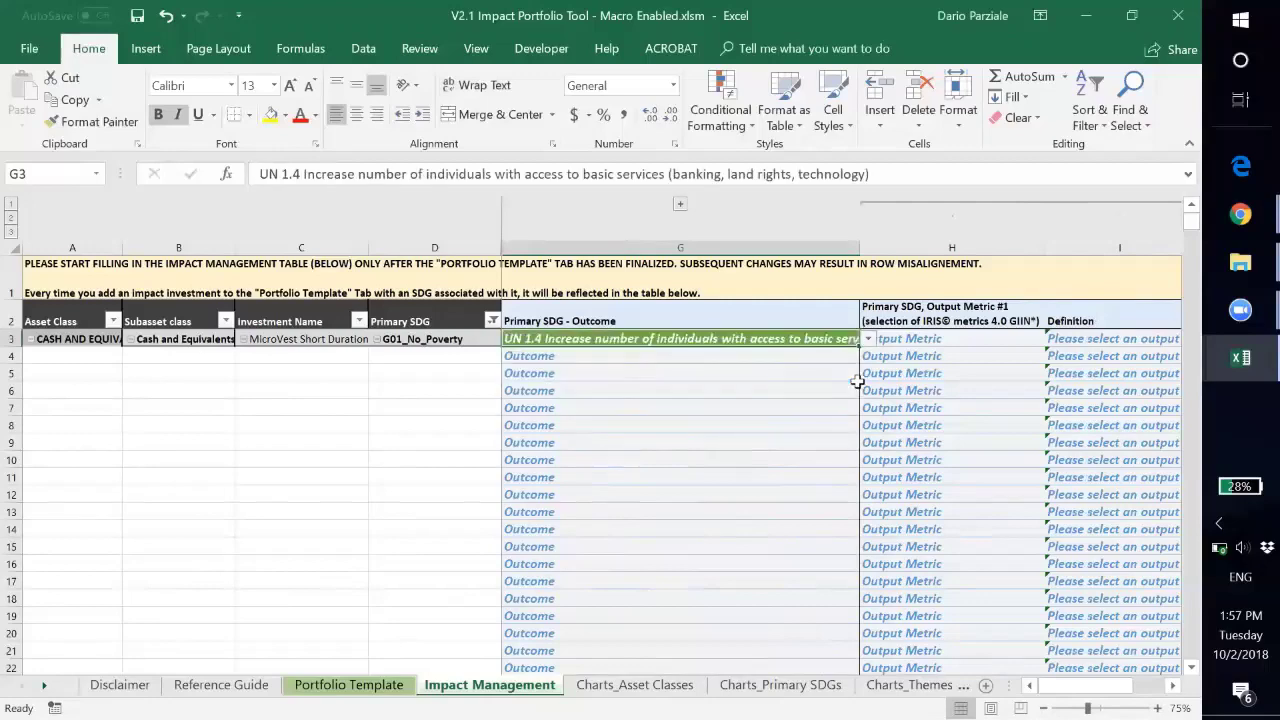
Widen the Output Metric #1 column, choose PI2822 Client Individuals: Provided New Access (IRIS) for the MicroVest fund, and widen the Definition column
{"action": "left_click", "coordinate": [907, 352]}
{"action": "left_click", "coordinate": [900, 338]}
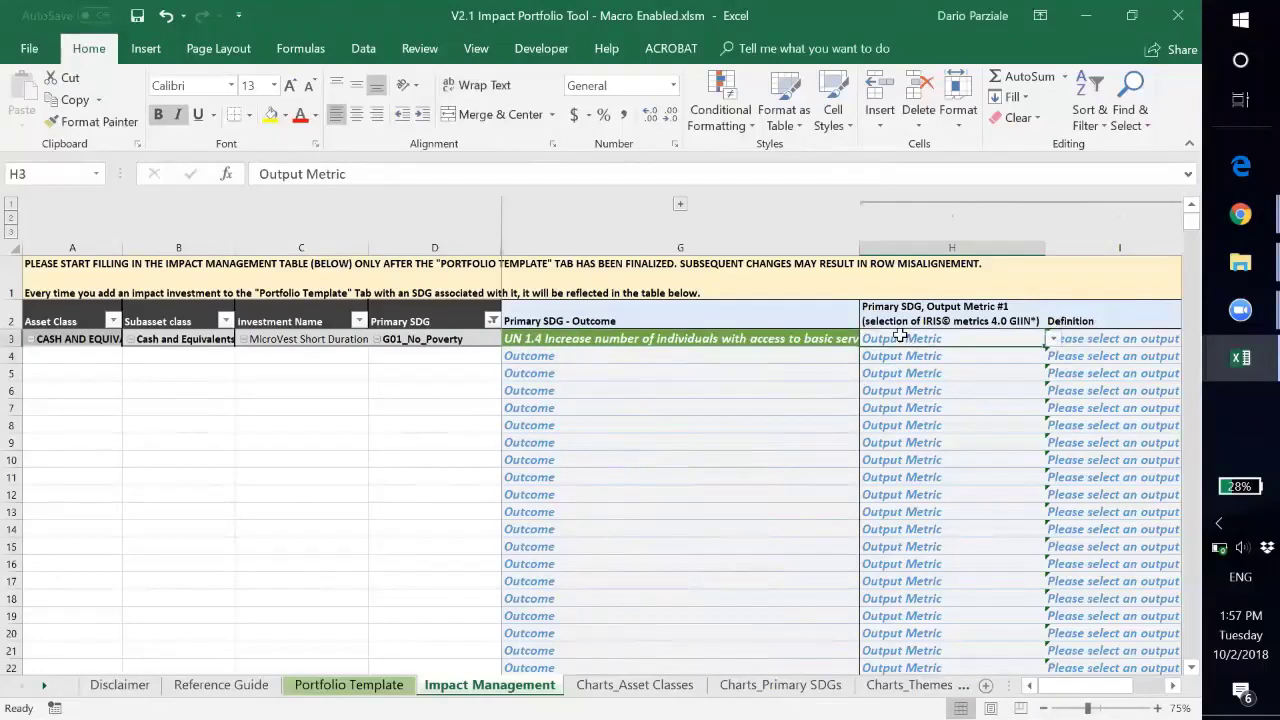
{"action": "scroll", "coordinate": [900, 338], "scroll_direction": "right", "scroll_amount": 3}
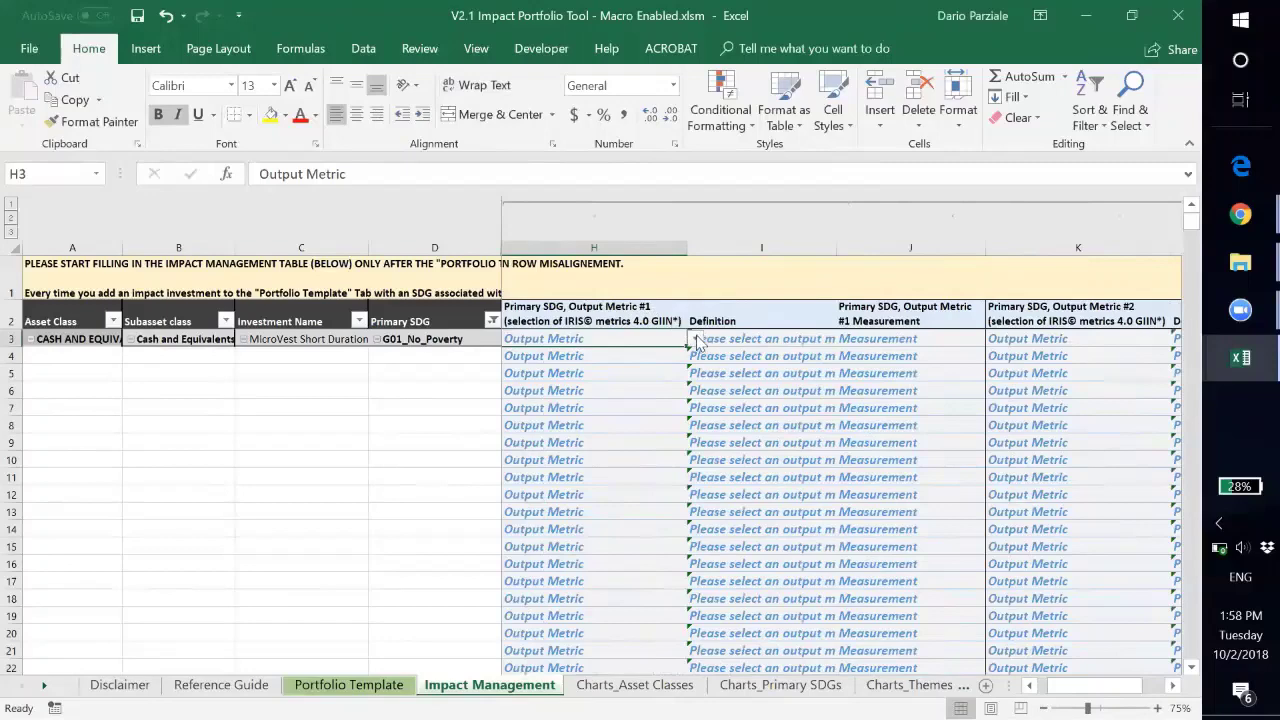
{"action": "left_click_drag", "start_coordinate": [686, 248], "coordinate": [833, 245]}
{"action": "left_click", "coordinate": [841, 339]}
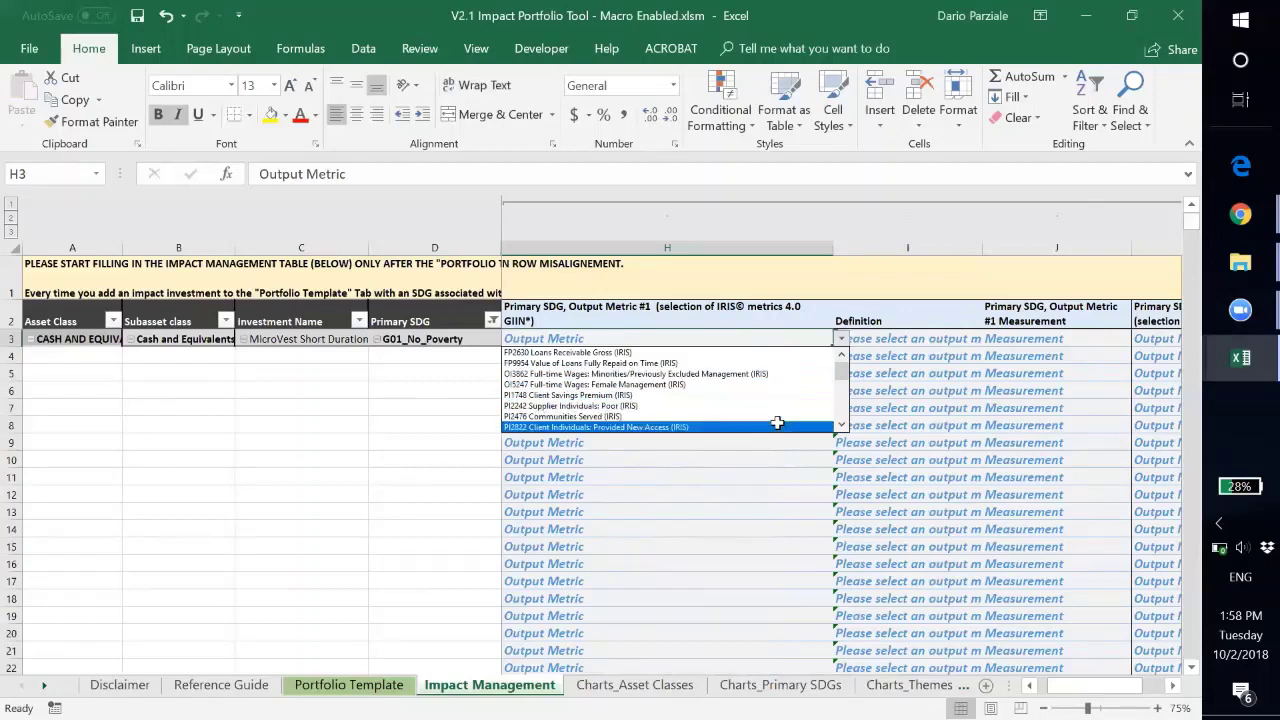
{"action": "left_click", "coordinate": [840, 424]}
{"action": "left_click", "coordinate": [840, 424]}
{"action": "left_click", "coordinate": [840, 424]}
{"action": "left_click", "coordinate": [840, 424]}
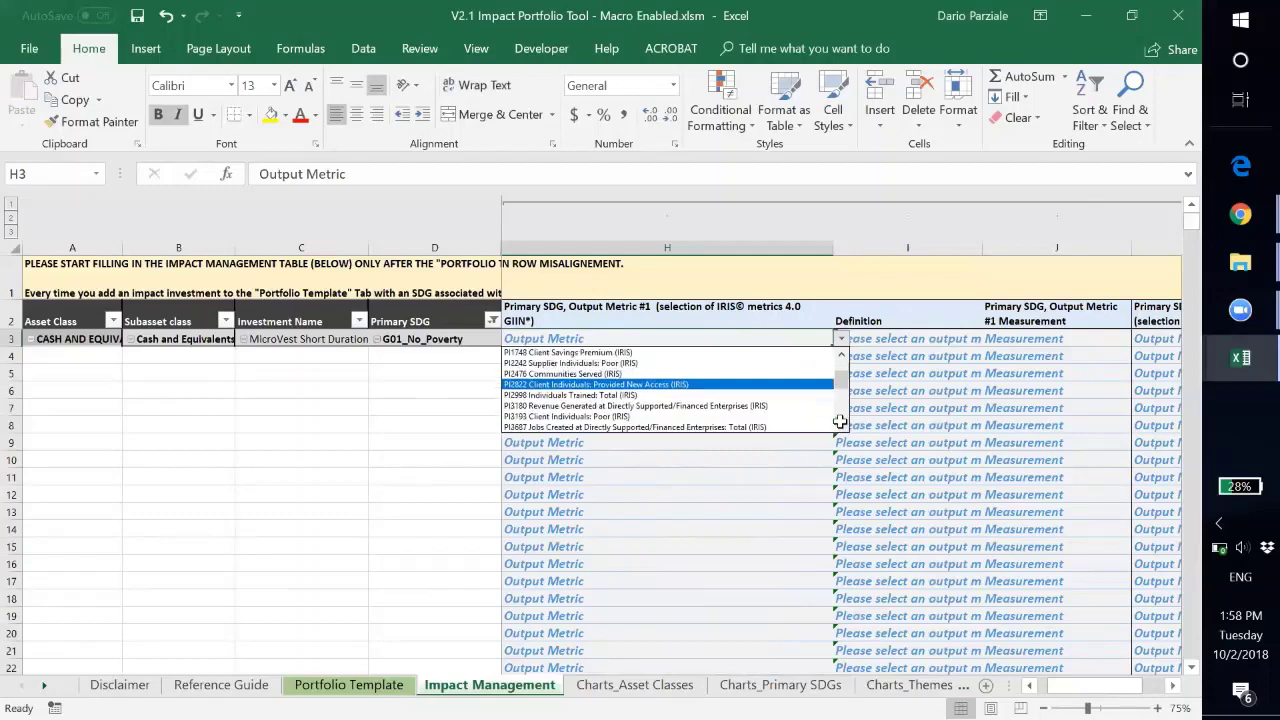
{"action": "left_click", "coordinate": [748, 385]}
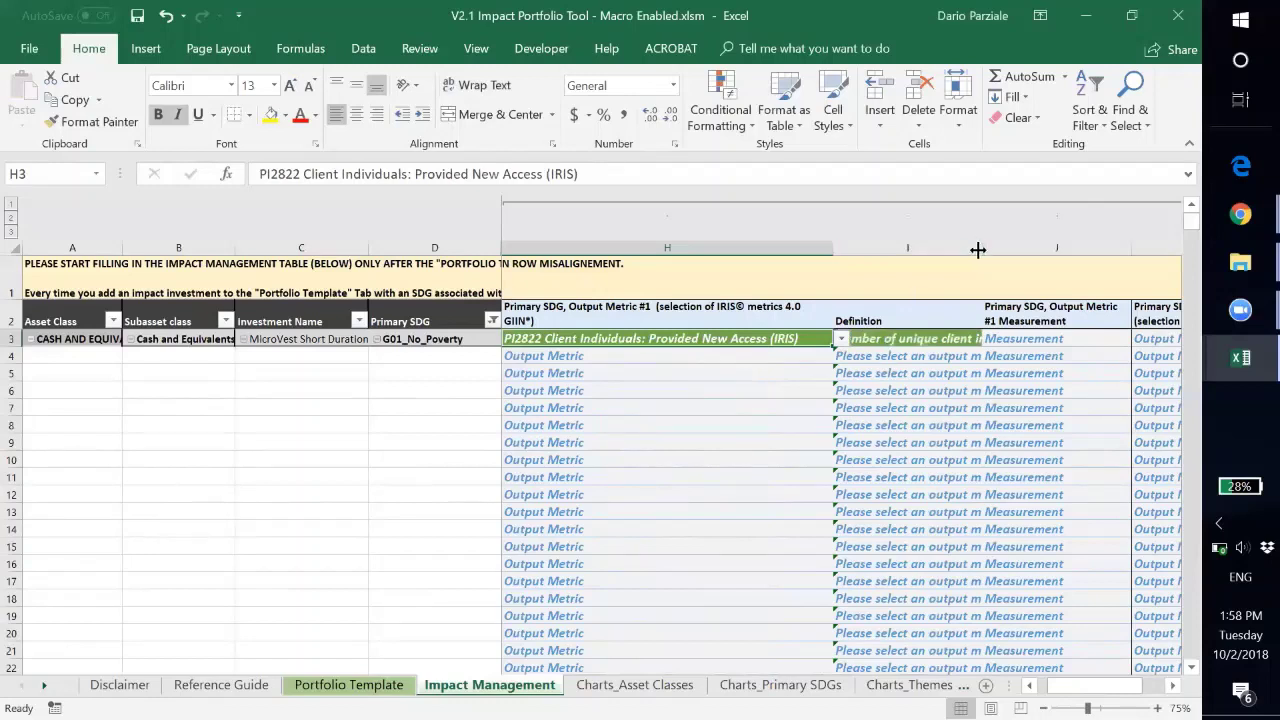
{"action": "left_click_drag", "start_coordinate": [978, 247], "coordinate": [1100, 247]}
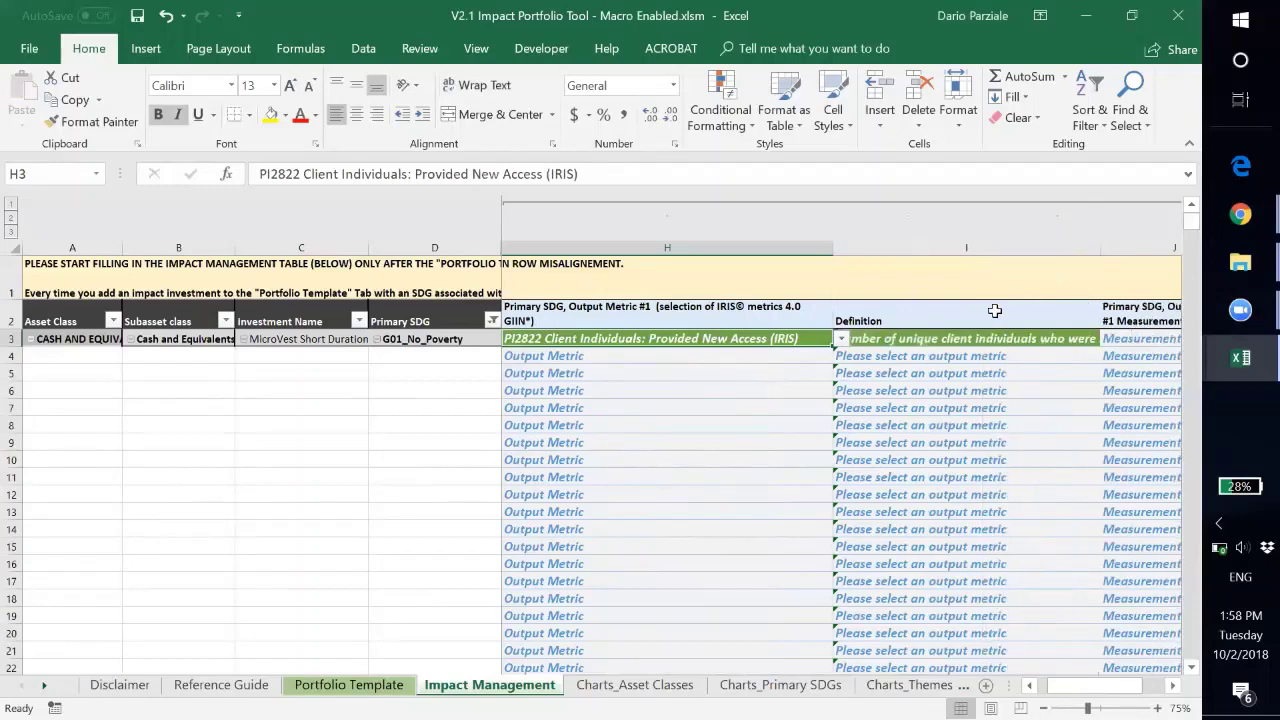
{"action": "left_click", "coordinate": [952, 339]}
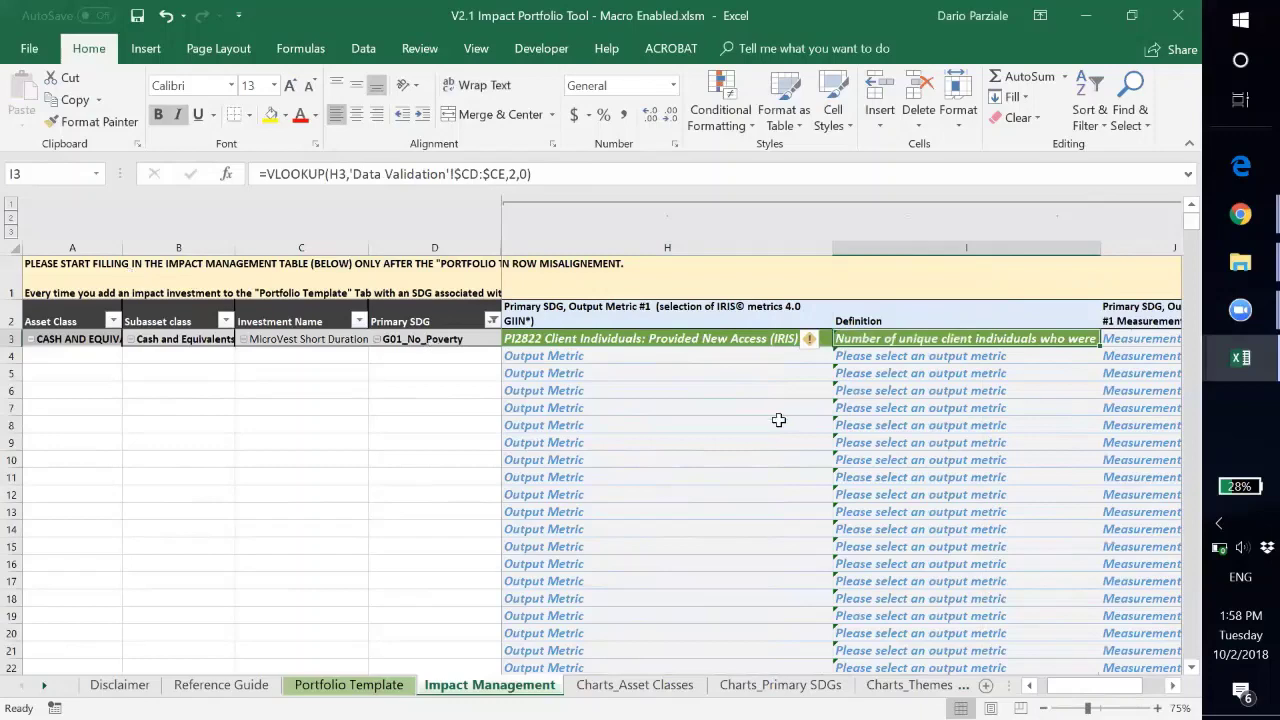
Enter 500000 as the MicroVest fund's Output Metric #1 measurement and format it with thousands separators
{"action": "scroll", "coordinate": [778, 420], "scroll_direction": "right", "scroll_amount": 3}
{"action": "scroll", "coordinate": [778, 420], "scroll_direction": "right", "scroll_amount": 1}
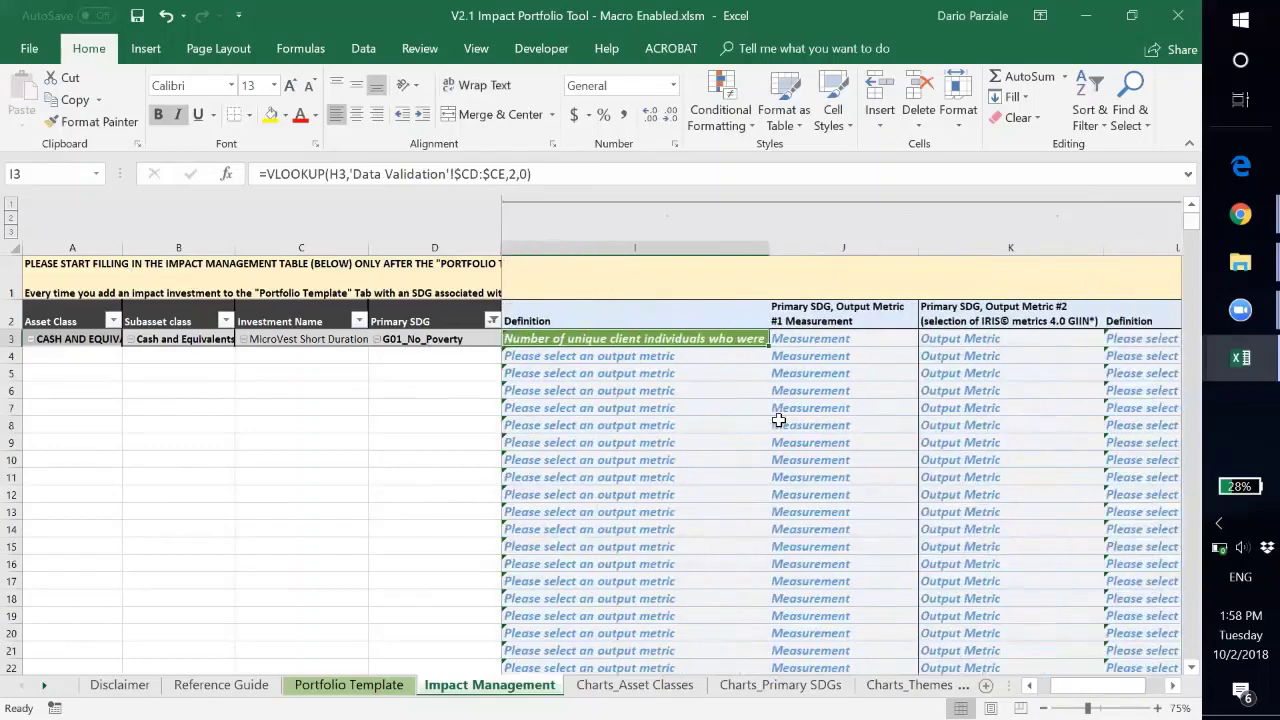
{"action": "left_click", "coordinate": [847, 342]}
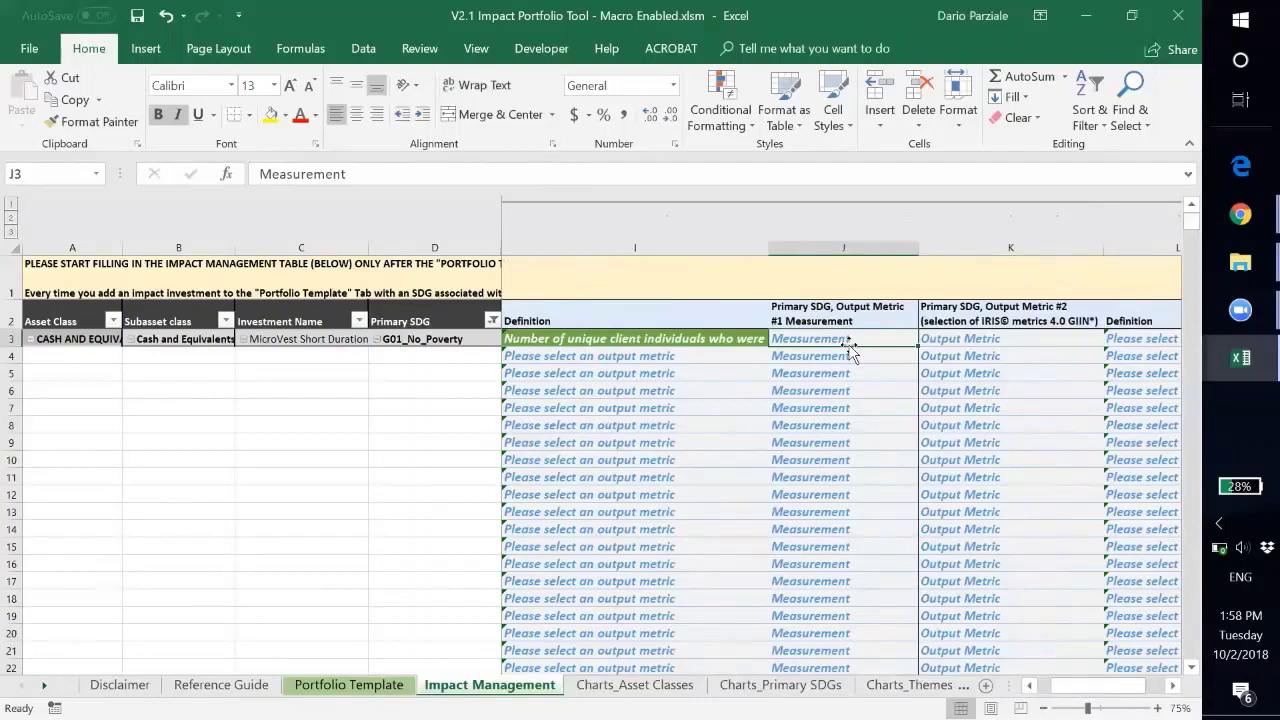
{"action": "type", "text": "50000"}
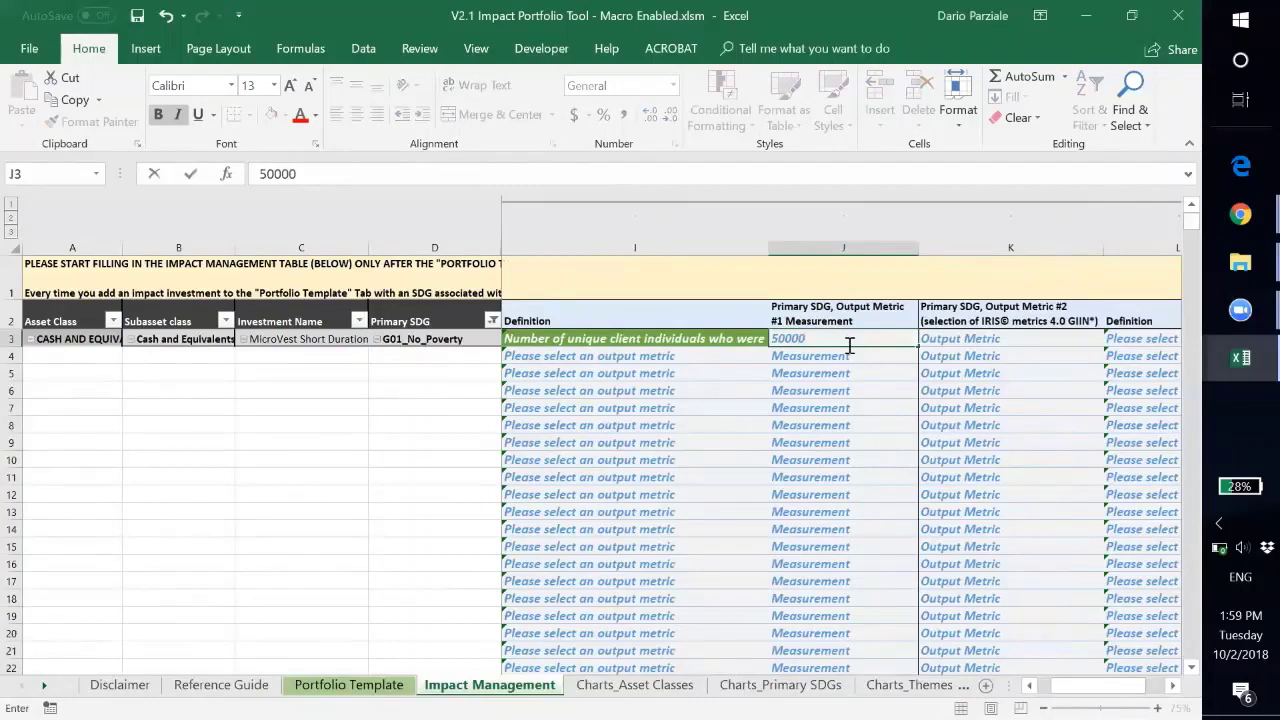
{"action": "type", "text": "0"}
{"action": "key", "text": "Return"}
{"action": "left_click", "coordinate": [849, 341]}
{"action": "left_click", "coordinate": [621, 115]}
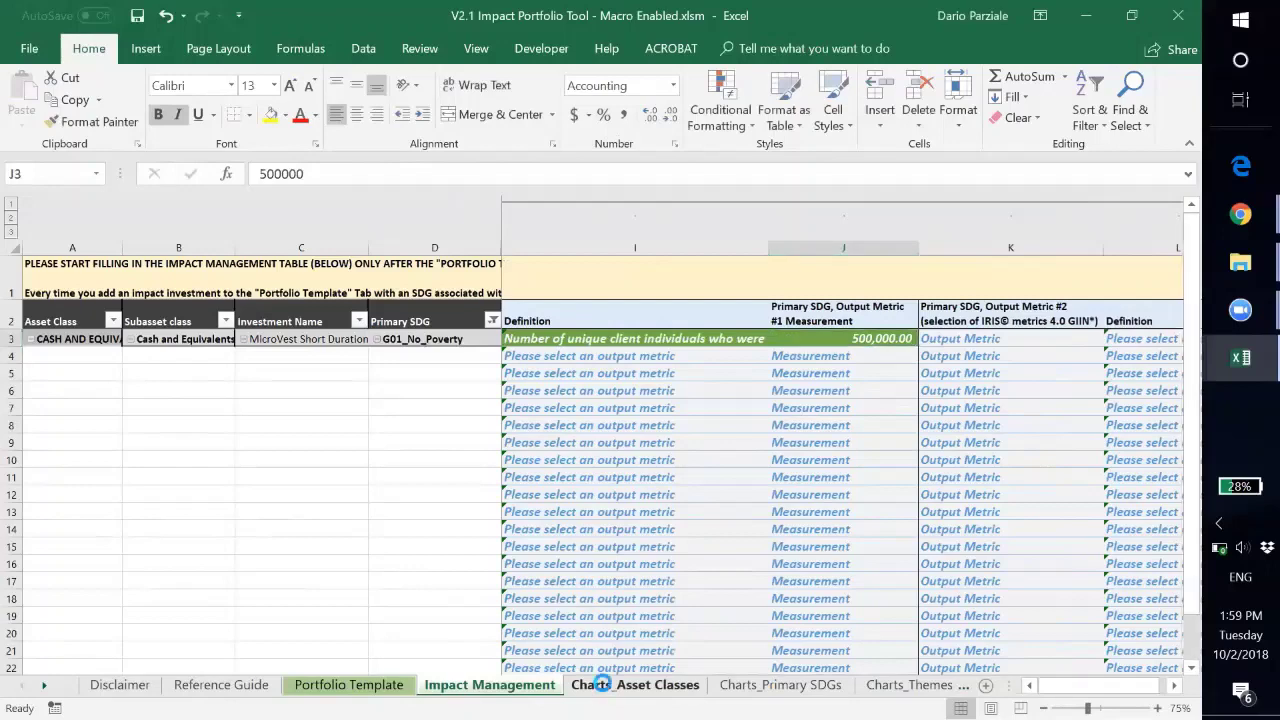
Open the Charts_Asset Classes sheet to view the asset class breakdown by impact category
{"action": "left_click", "coordinate": [605, 688]}
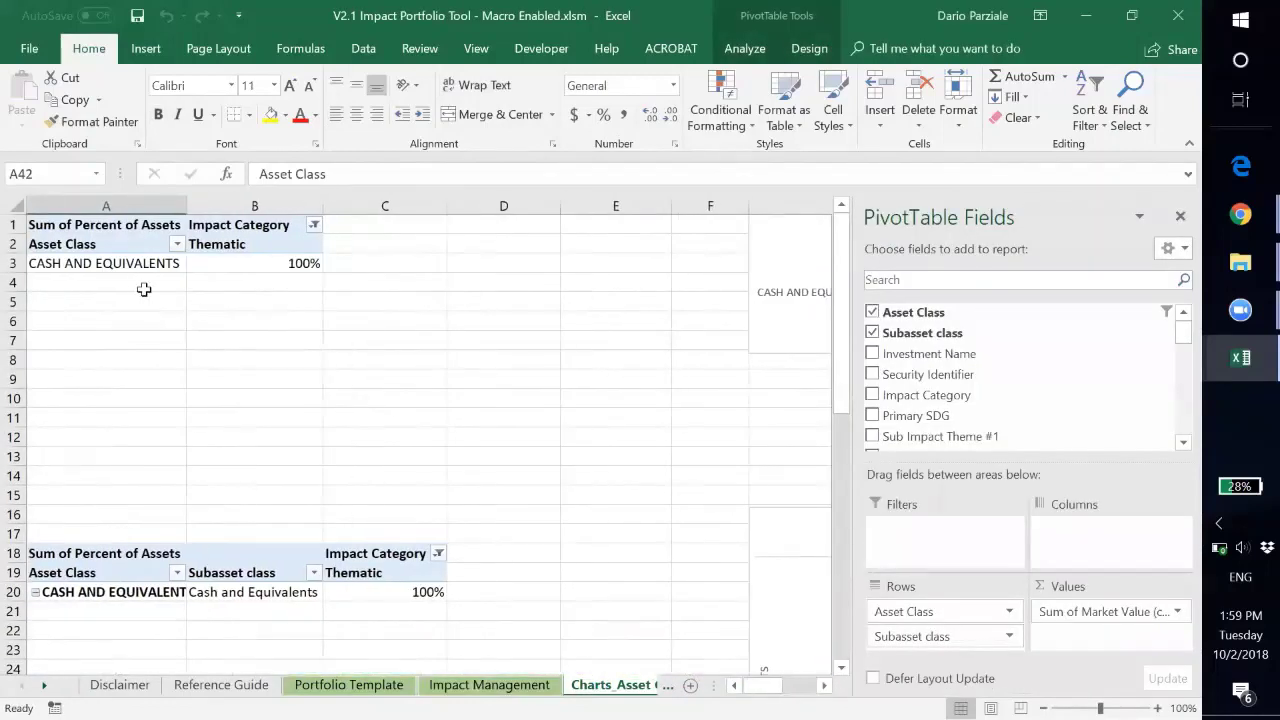
Examine the Thematic bar chart beside the asset class pivot table
{"action": "scroll", "coordinate": [663, 337], "scroll_direction": "right", "scroll_amount": 2}
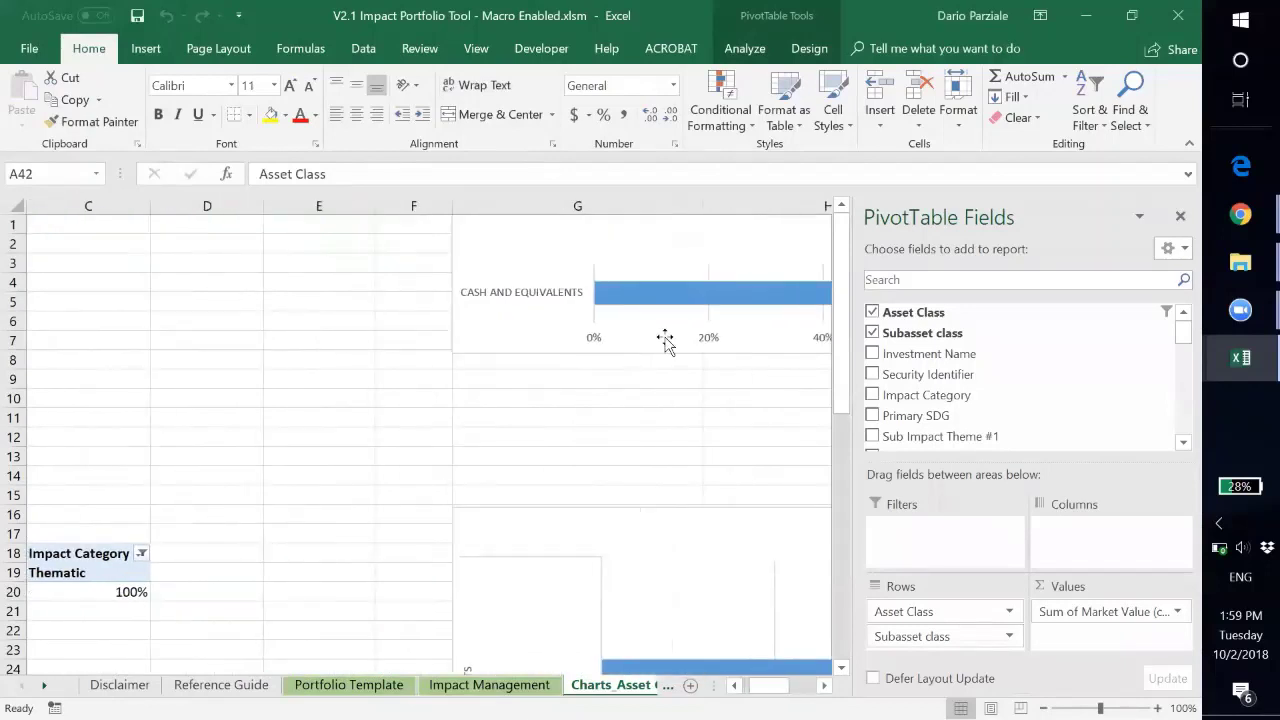
{"action": "scroll", "coordinate": [665, 340], "scroll_direction": "right", "scroll_amount": 1}
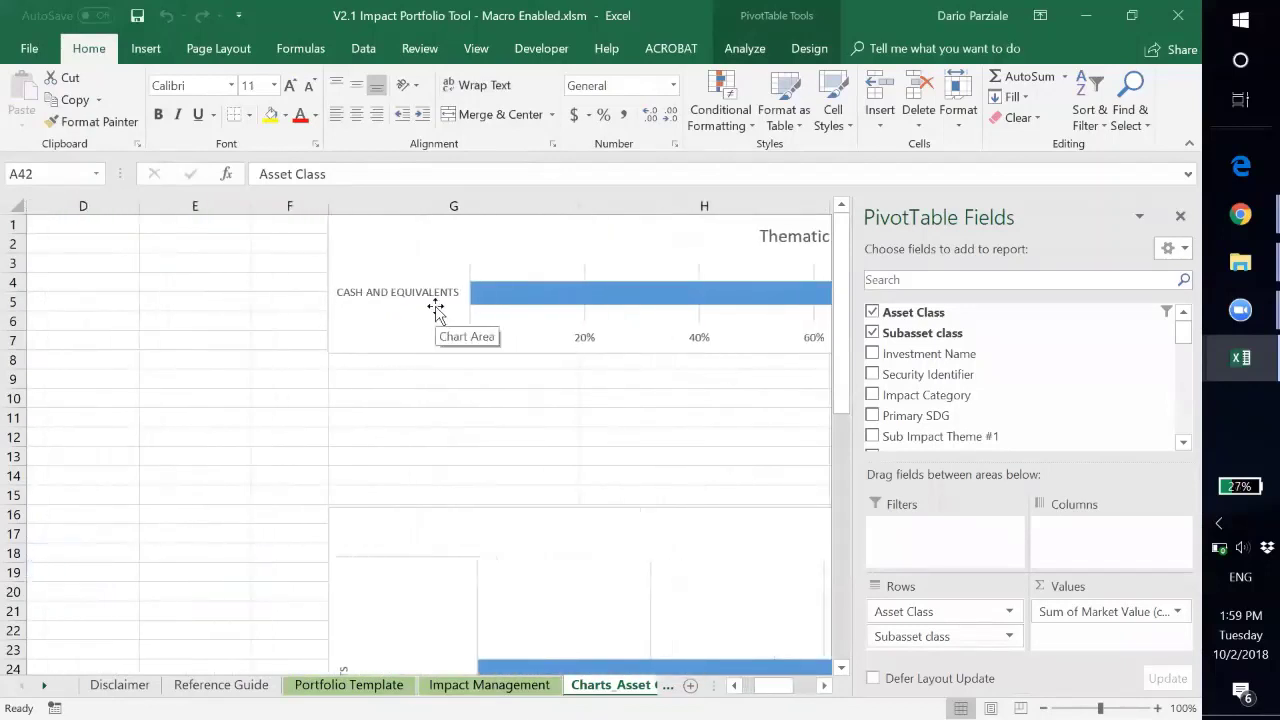
Switch to the KLF Impact Portfolio V2.1 Final workbook and examine its Portfolio Template holdings, from asset classes through market values and percentages
{"action": "key", "text": "alt+Tab"}
{"action": "key", "text": "alt+Tab"}
{"action": "key", "text": "alt+Tab"}
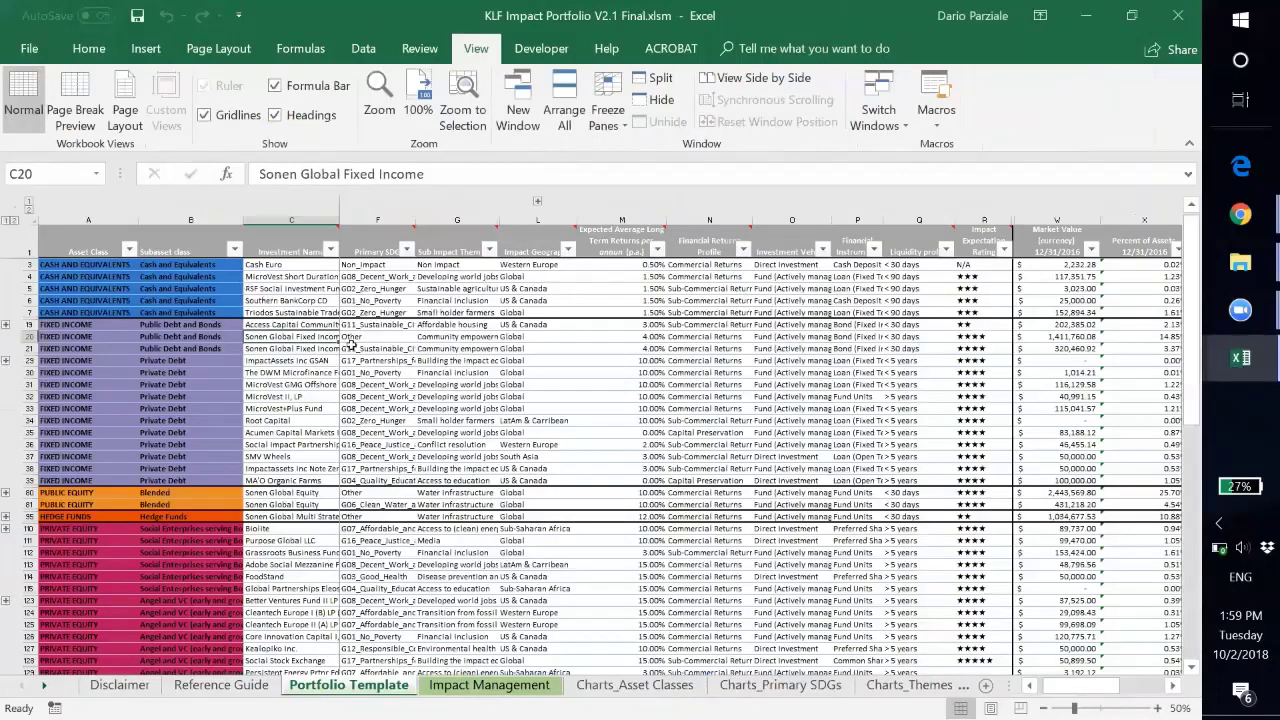
{"action": "scroll", "coordinate": [350, 343], "scroll_direction": "down", "scroll_amount": 1}
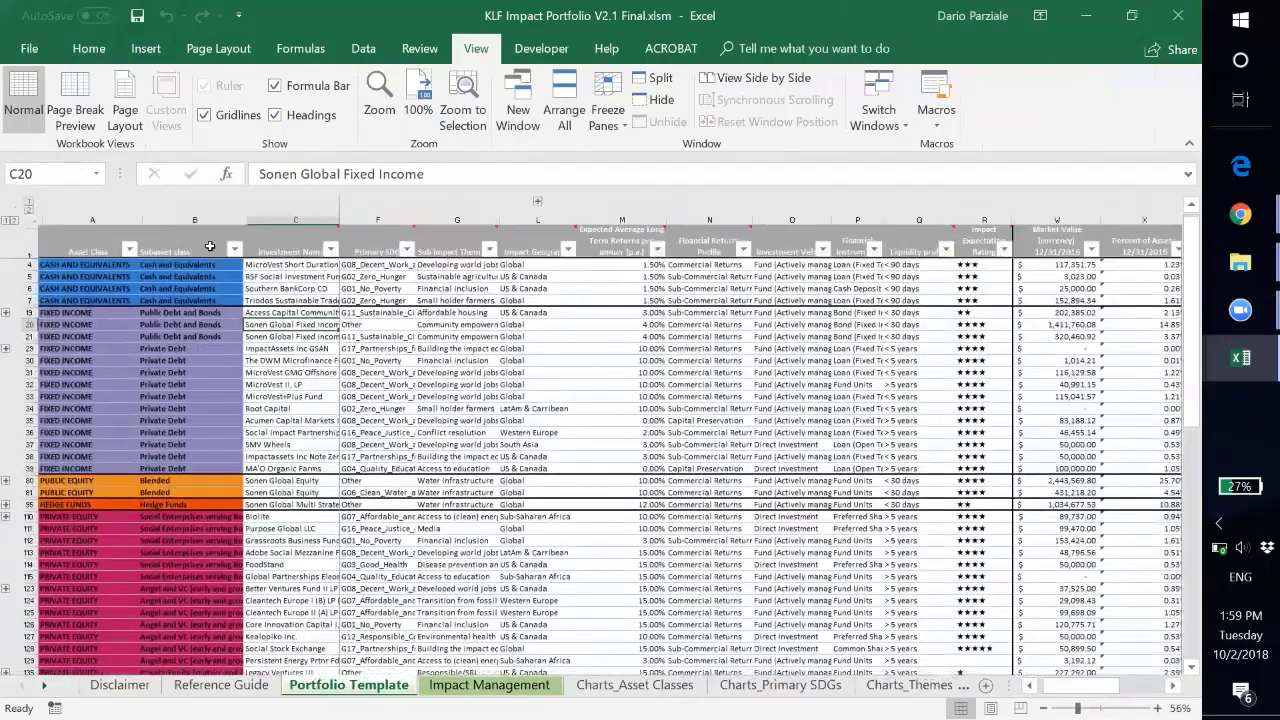
{"action": "left_click", "coordinate": [204, 243]}
{"action": "scroll", "coordinate": [204, 243], "scroll_direction": "down", "scroll_amount": 1}
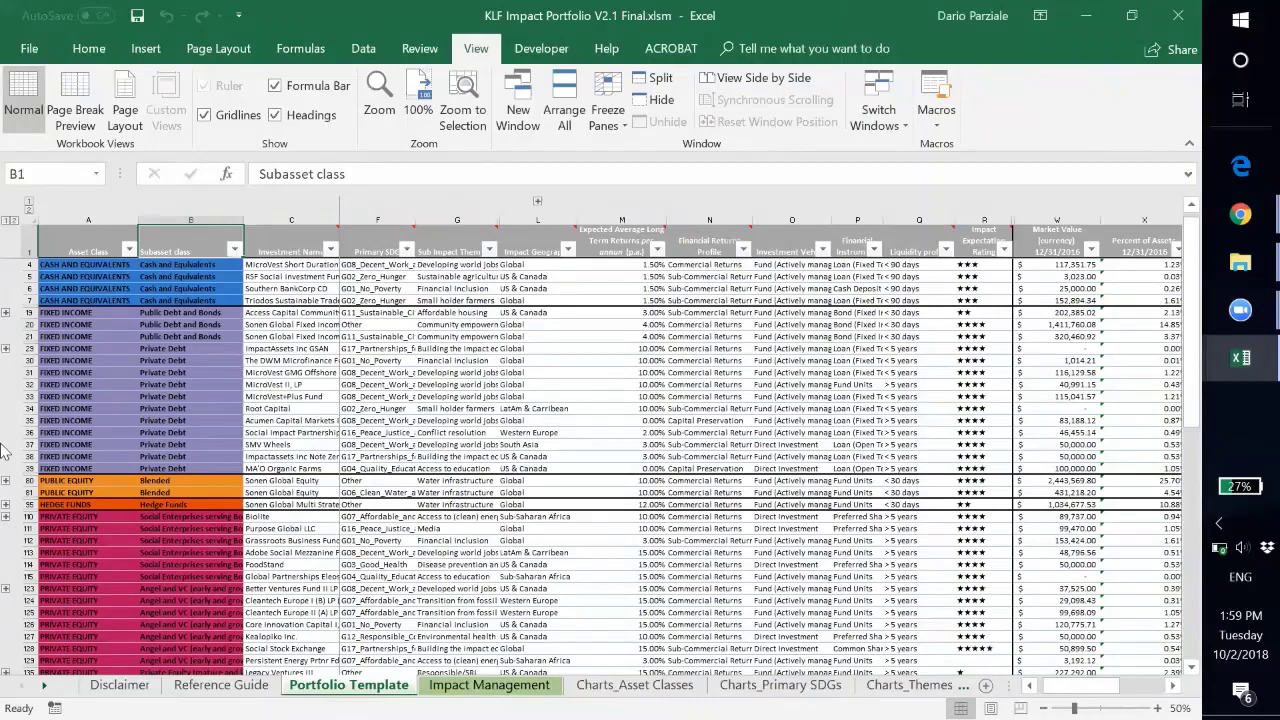
{"action": "scroll", "coordinate": [255, 483], "scroll_direction": "down", "scroll_amount": 6}
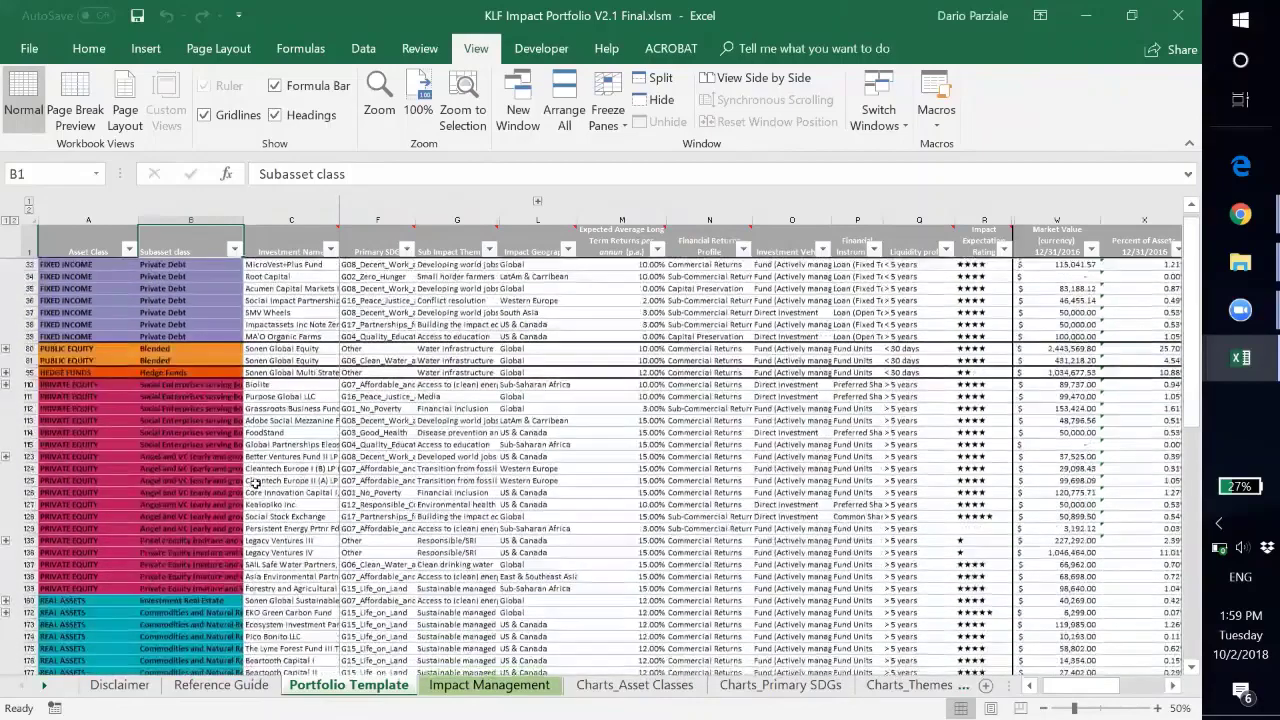
{"action": "scroll", "coordinate": [255, 483], "scroll_direction": "up", "scroll_amount": 10}
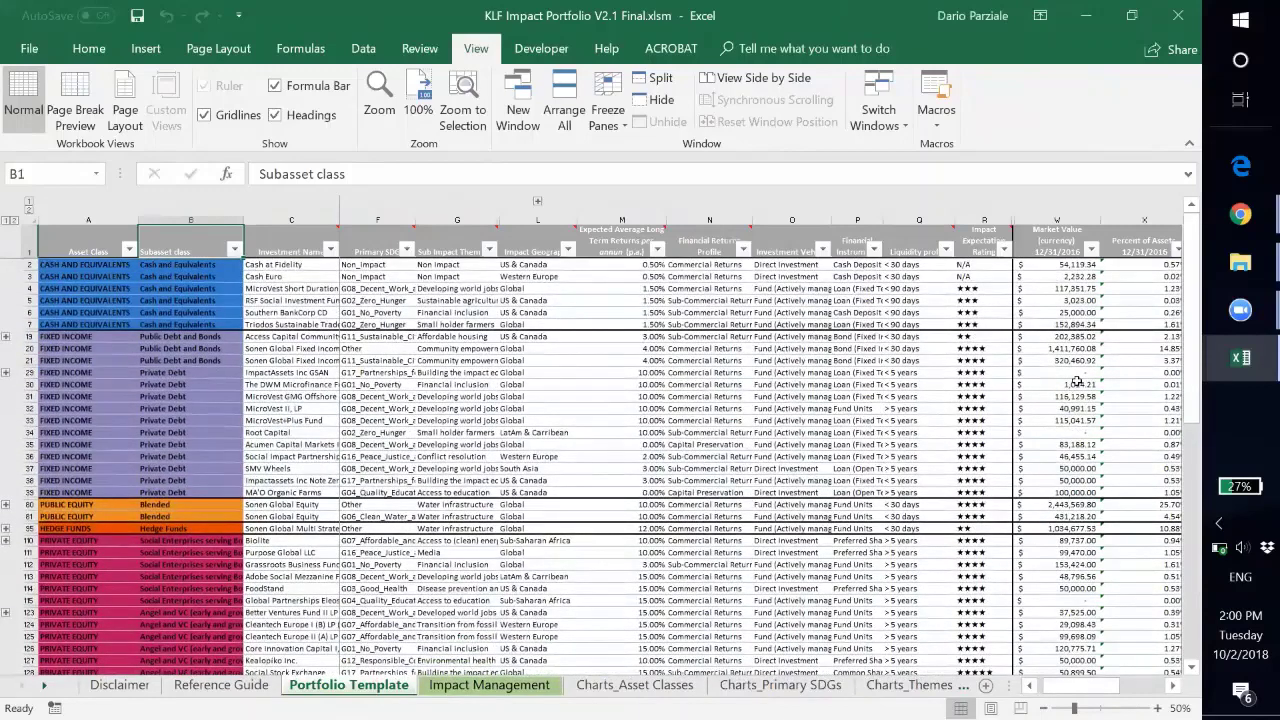
{"action": "scroll", "coordinate": [1077, 382], "scroll_direction": "right", "scroll_amount": 2}
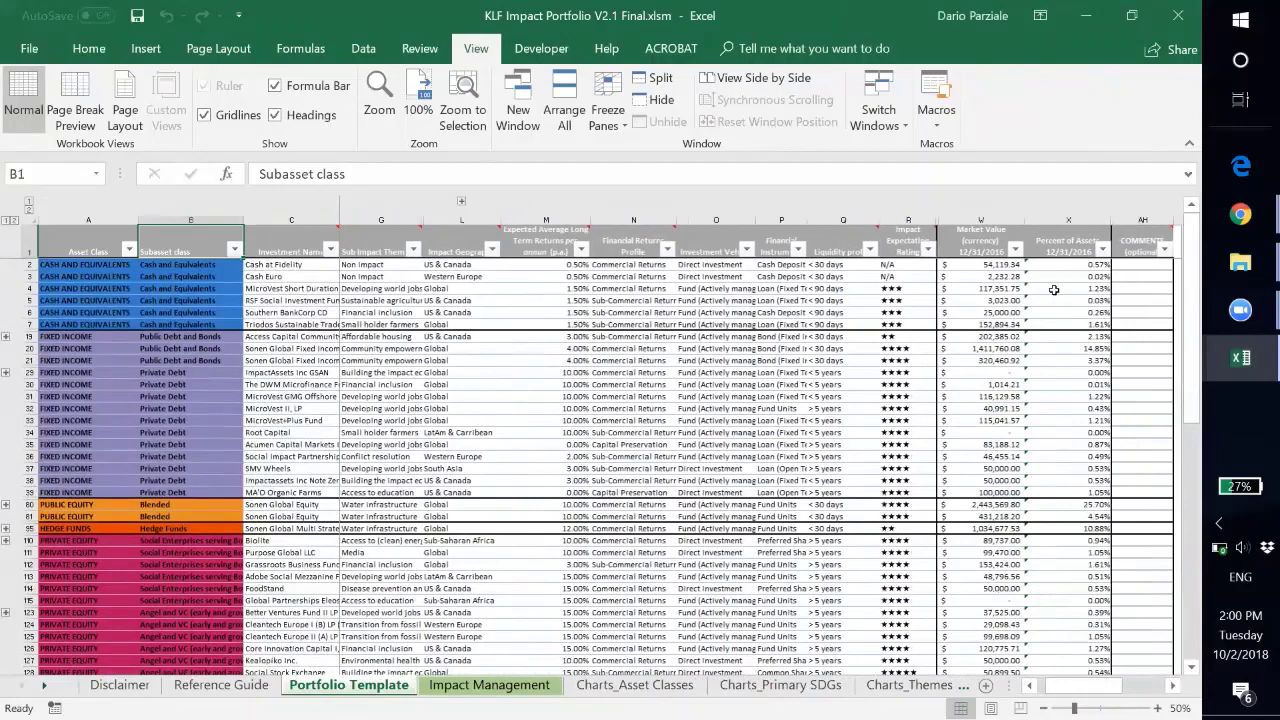
{"action": "scroll", "coordinate": [880, 330], "scroll_direction": "left", "scroll_amount": 3}
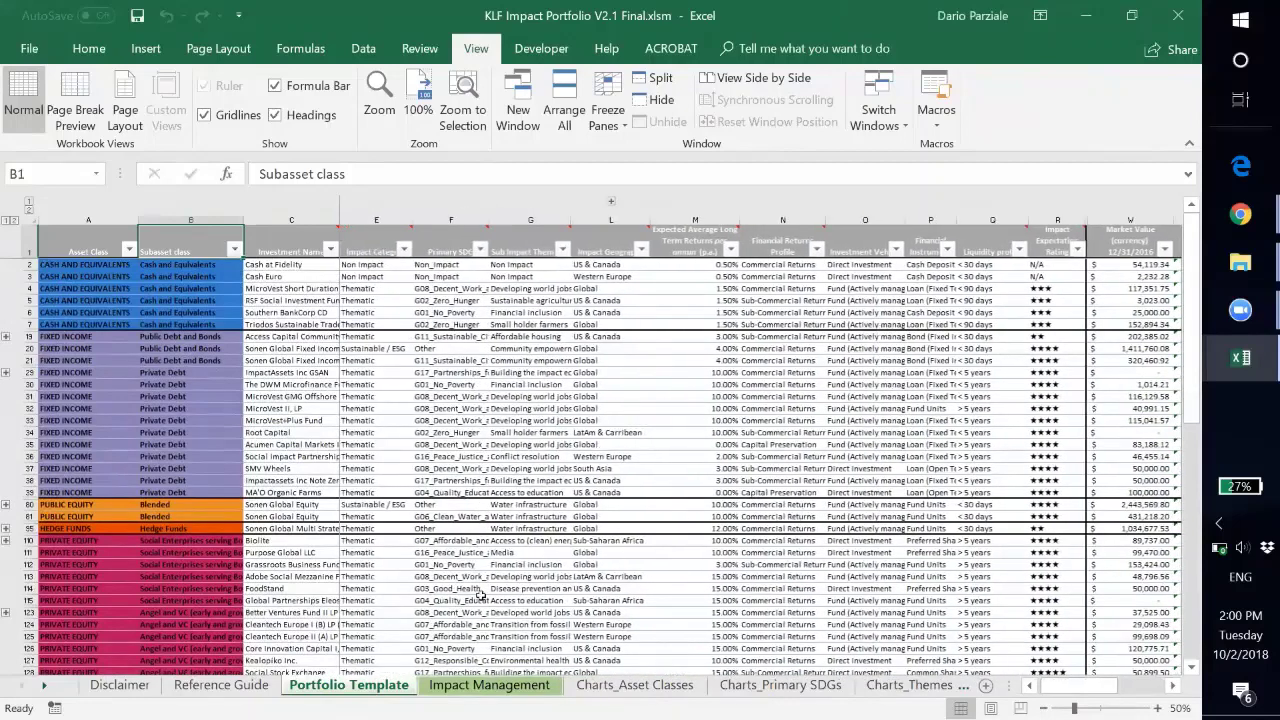
Open the KLF workbook's Charts_Asset Classes sheet and review the asset class breakdown by impact category
{"action": "left_click", "coordinate": [634, 685]}
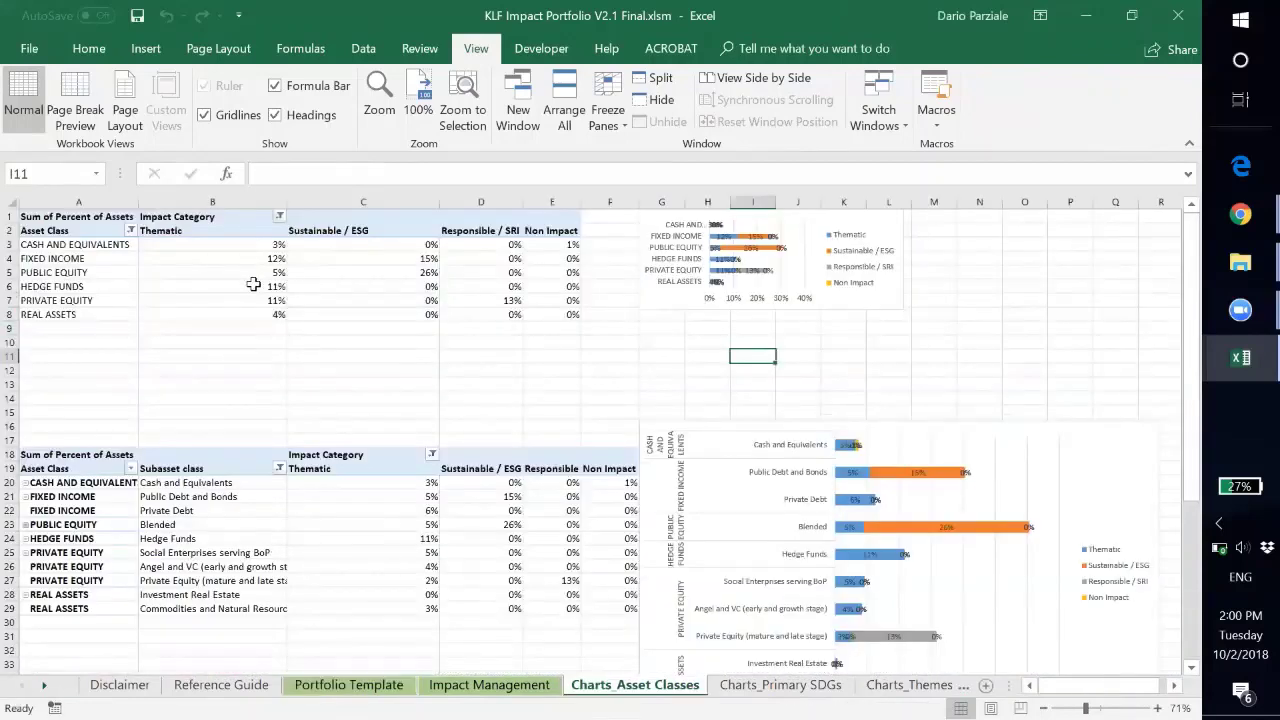
{"action": "mouse_move", "coordinate": [254, 285]}
{"action": "mouse_move", "coordinate": [542, 296]}
Review the Charts_Primary SDGs sheet, the Charts_Themes sunburst and the following sheet of pie charts for each SDG
{"action": "key", "text": "ctrl+Page_Down"}
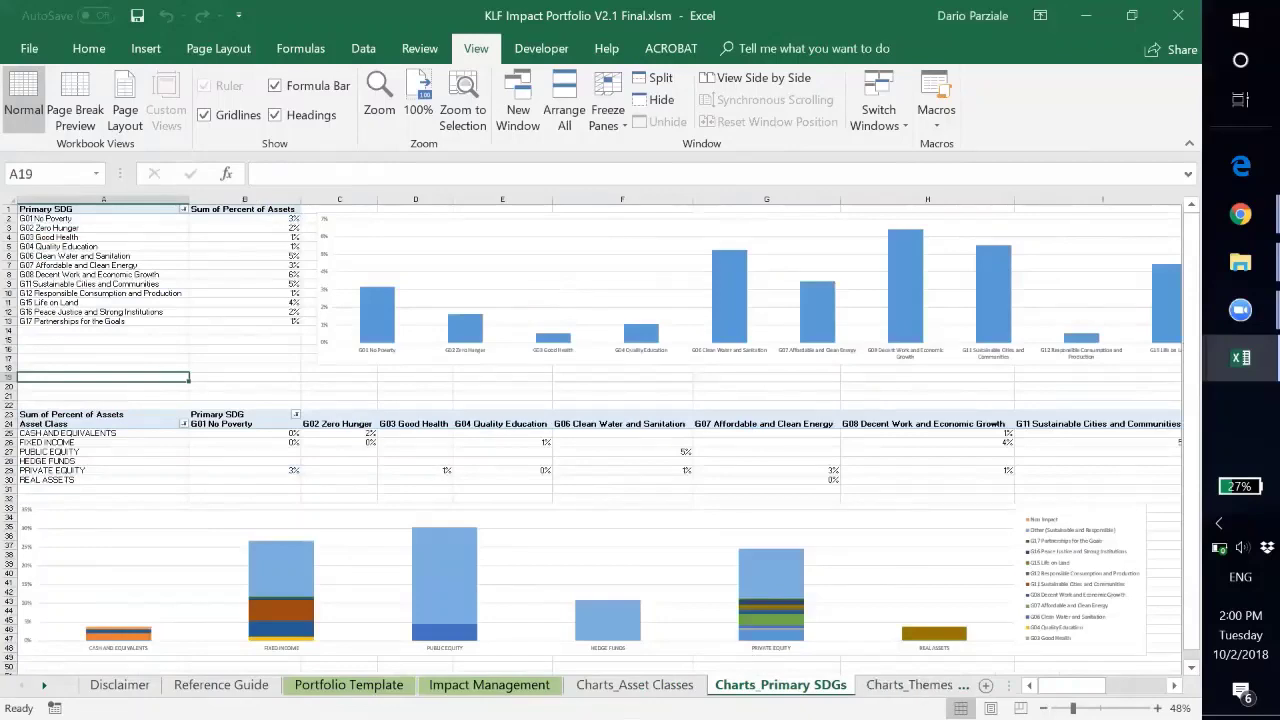
{"action": "key", "text": "ctrl+Page_Down"}
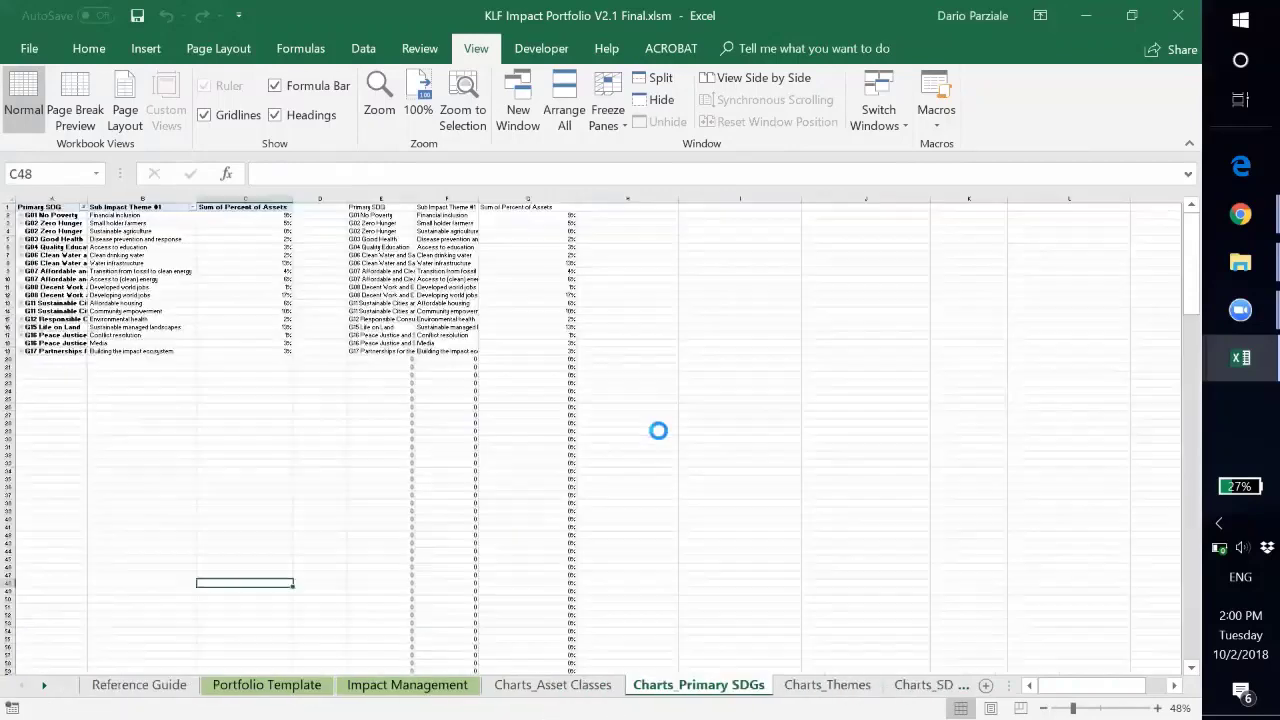
{"action": "key", "text": "ctrl+Page_Down"}
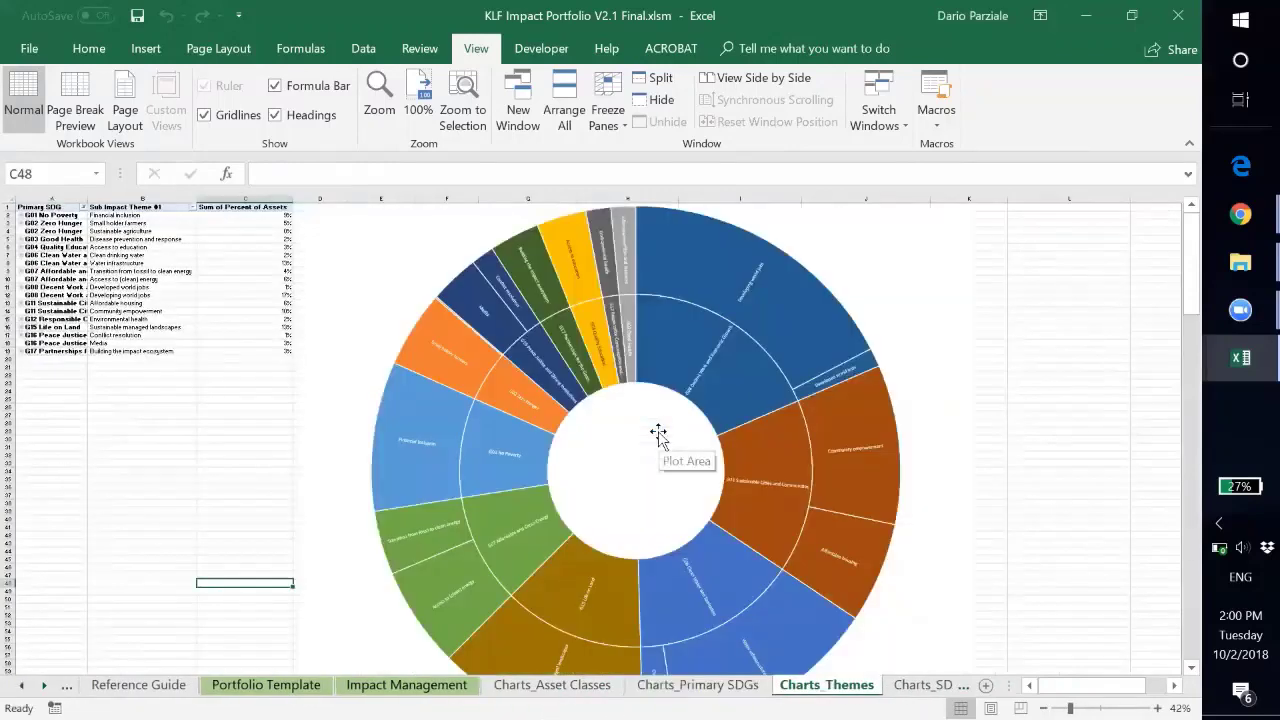
{"action": "key", "text": "ctrl+Page_Down"}
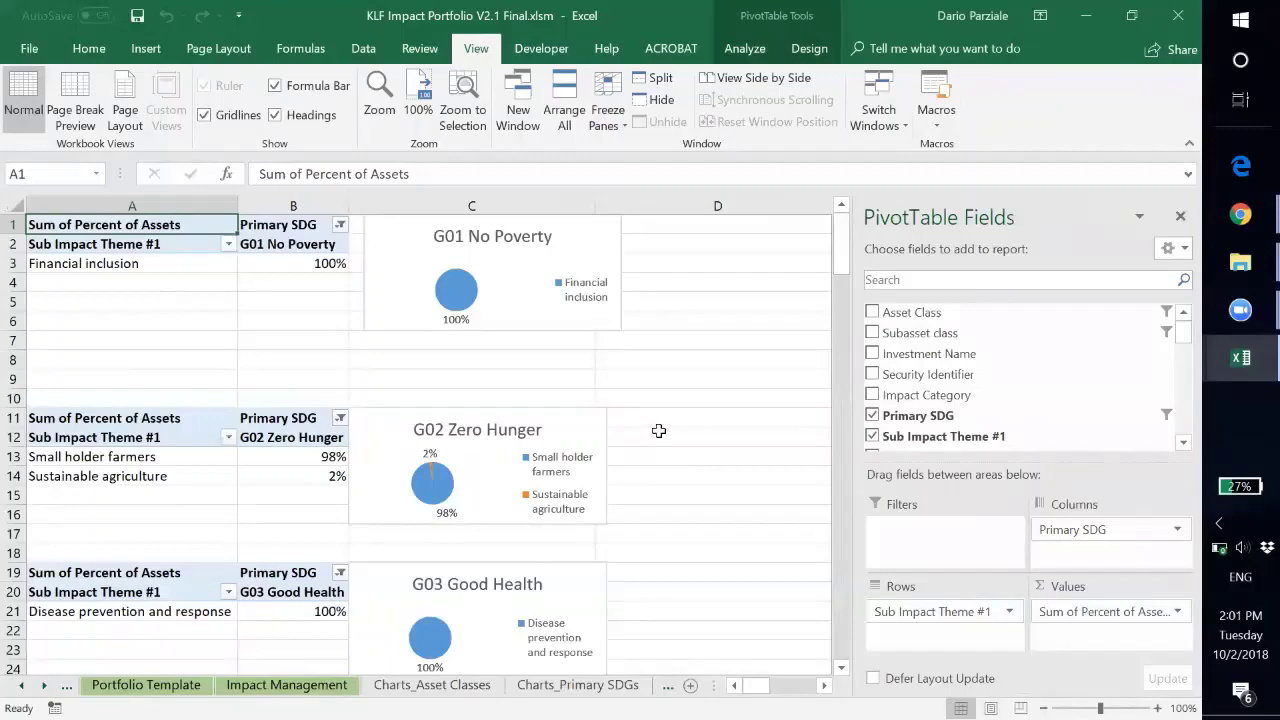
Switch to the Toniic Impact Portfolio Tool page in Chrome and review its registration form down to the Submit & Download option
{"action": "key", "text": "alt+Tab"}
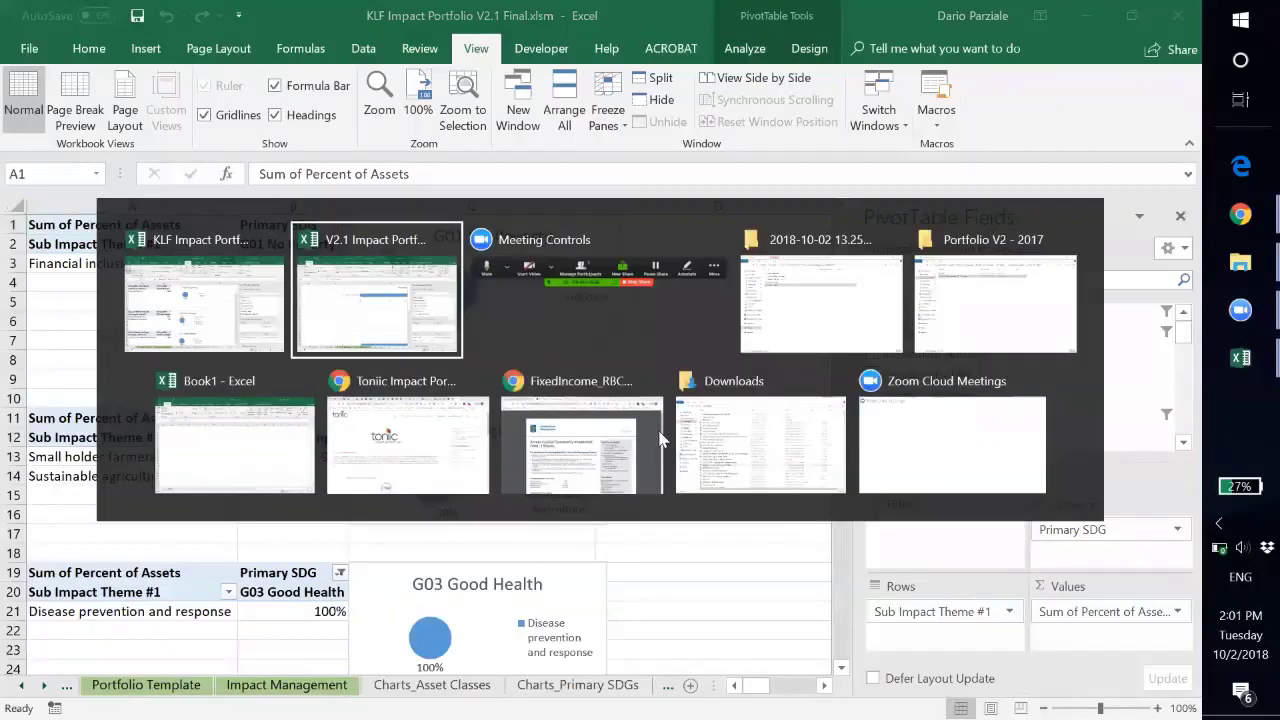
{"action": "key", "text": "Down"}
{"action": "key", "text": "Right"}
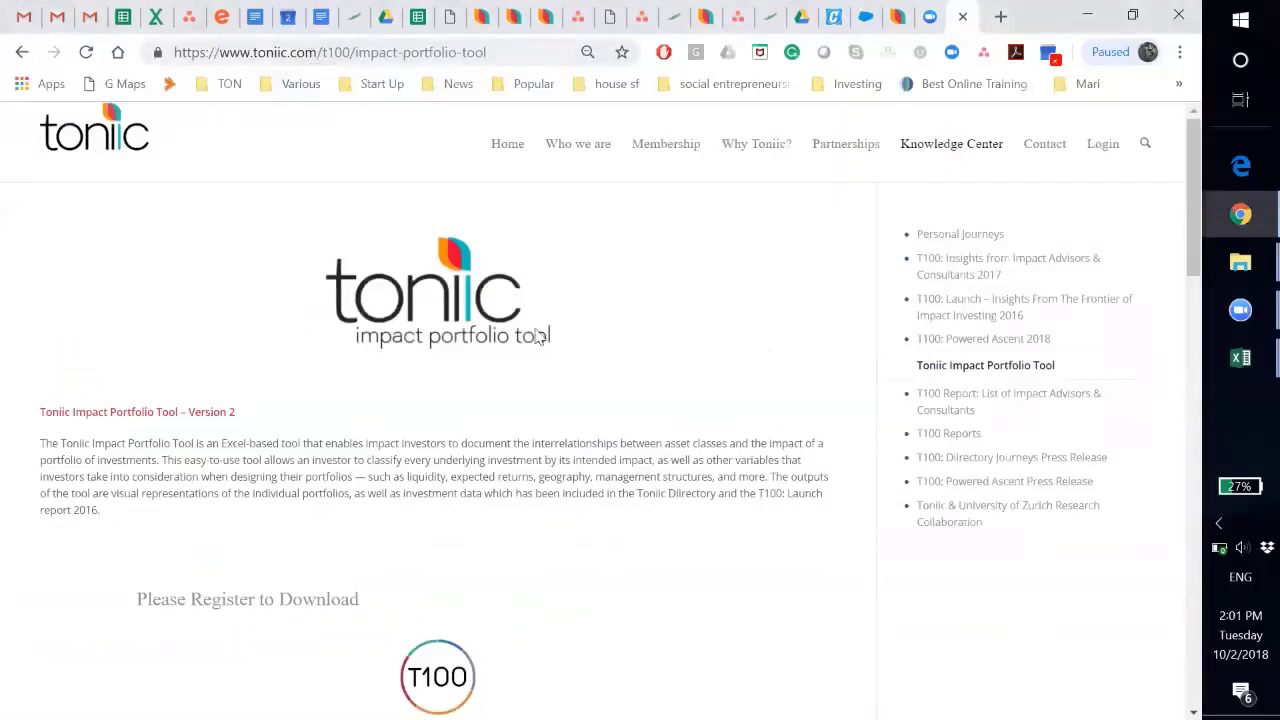
{"action": "scroll", "coordinate": [537, 337], "scroll_direction": "down", "scroll_amount": 1}
{"action": "scroll", "coordinate": [537, 337], "scroll_direction": "down", "scroll_amount": 5}
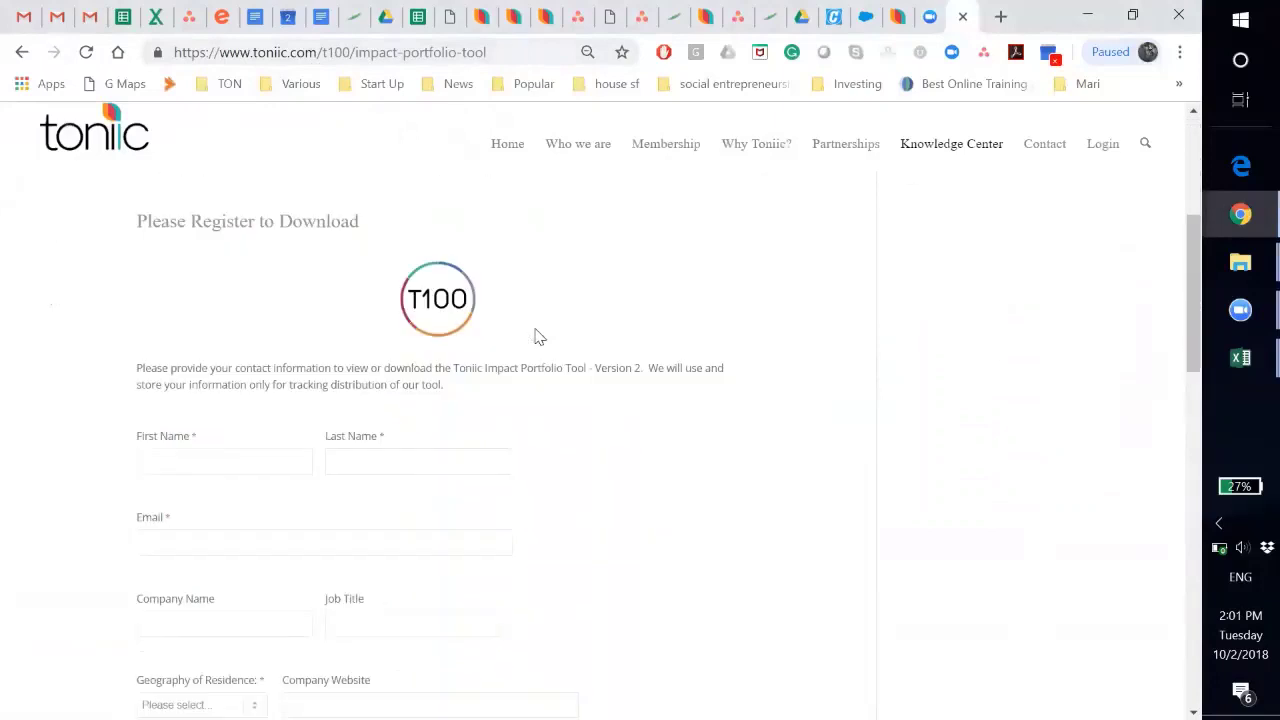
{"action": "scroll", "coordinate": [628, 411], "scroll_direction": "down", "scroll_amount": 2}
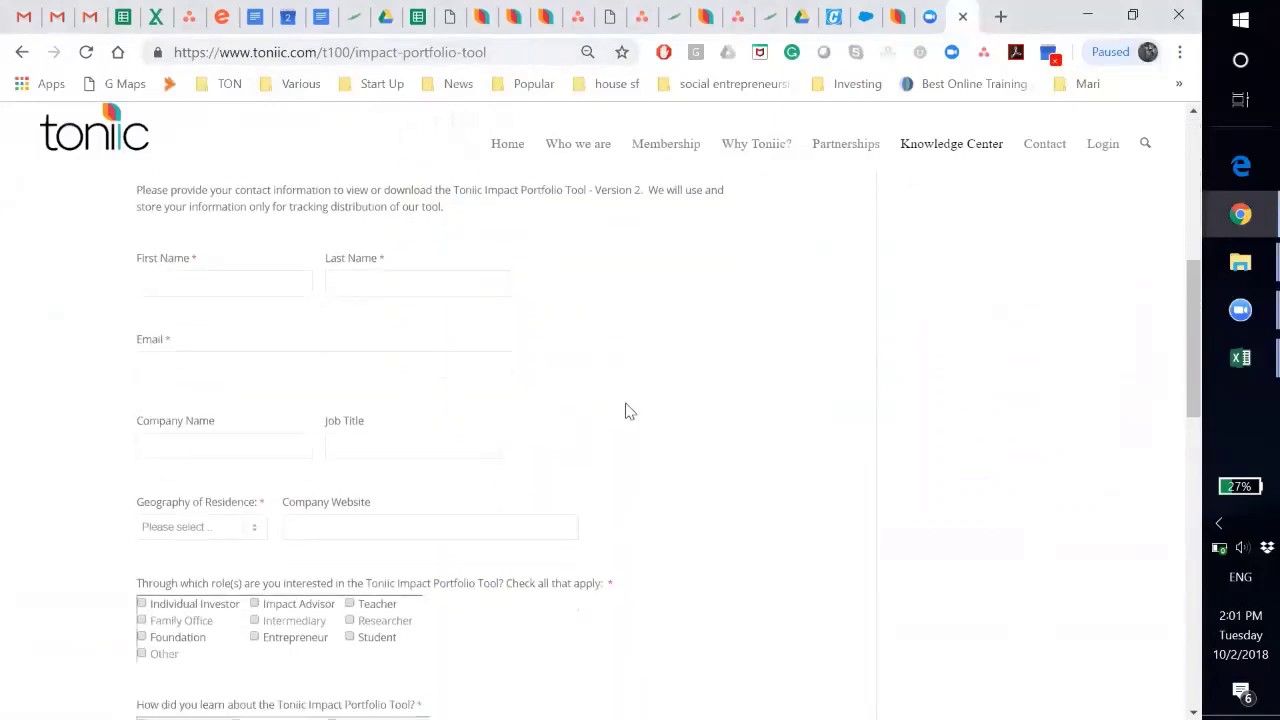
{"action": "scroll", "coordinate": [628, 411], "scroll_direction": "down", "scroll_amount": 1}
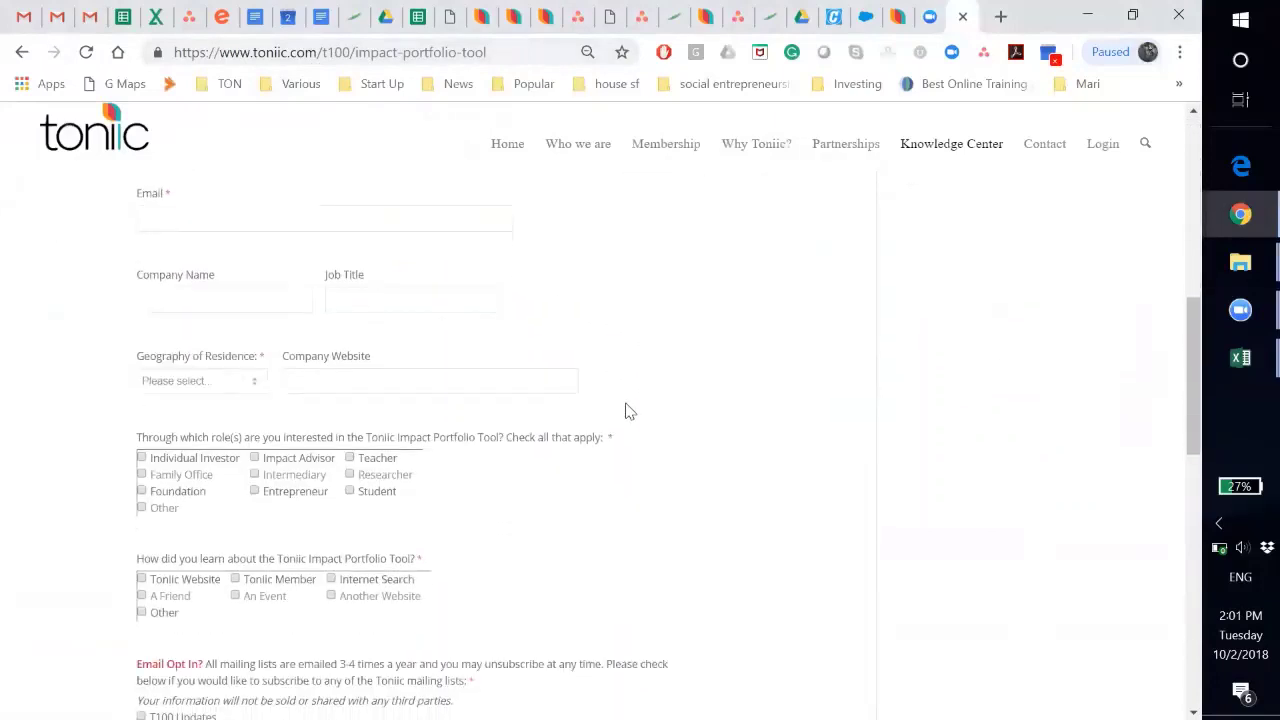
{"action": "scroll", "coordinate": [628, 411], "scroll_direction": "down", "scroll_amount": 3}
{"action": "scroll", "coordinate": [628, 411], "scroll_direction": "down", "scroll_amount": 1}
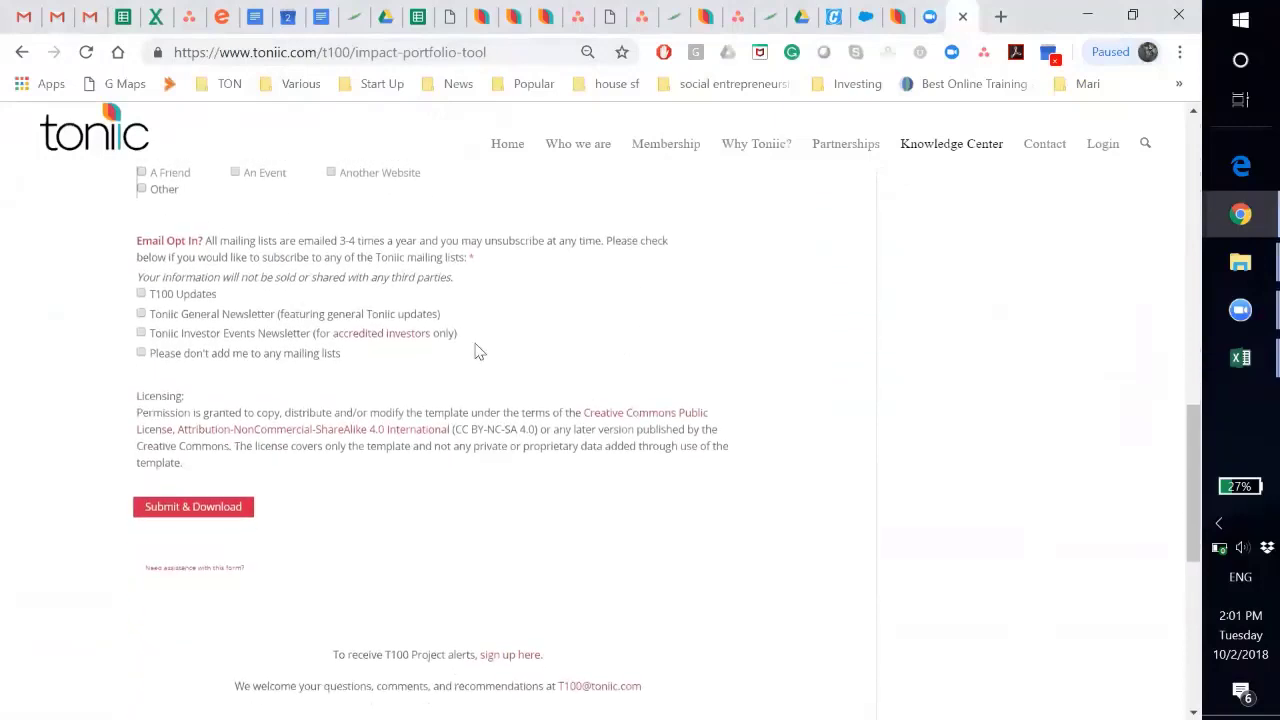
{"action": "scroll", "coordinate": [628, 424], "scroll_direction": "up", "scroll_amount": 8}
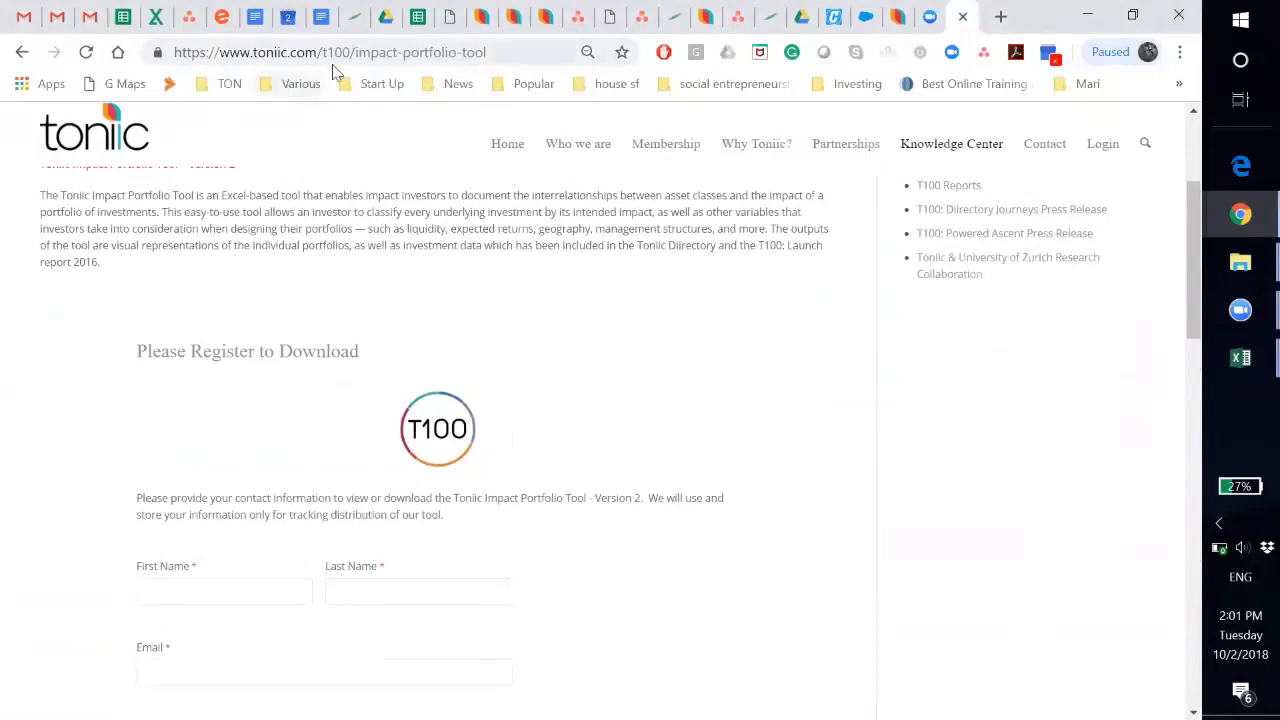
Open the Toniic Impact Portfolio Tool page from the T100 Research Project entries in the website's Knowledge Center
{"action": "mouse_move", "coordinate": [770, 155]}
{"action": "mouse_move", "coordinate": [925, 150]}
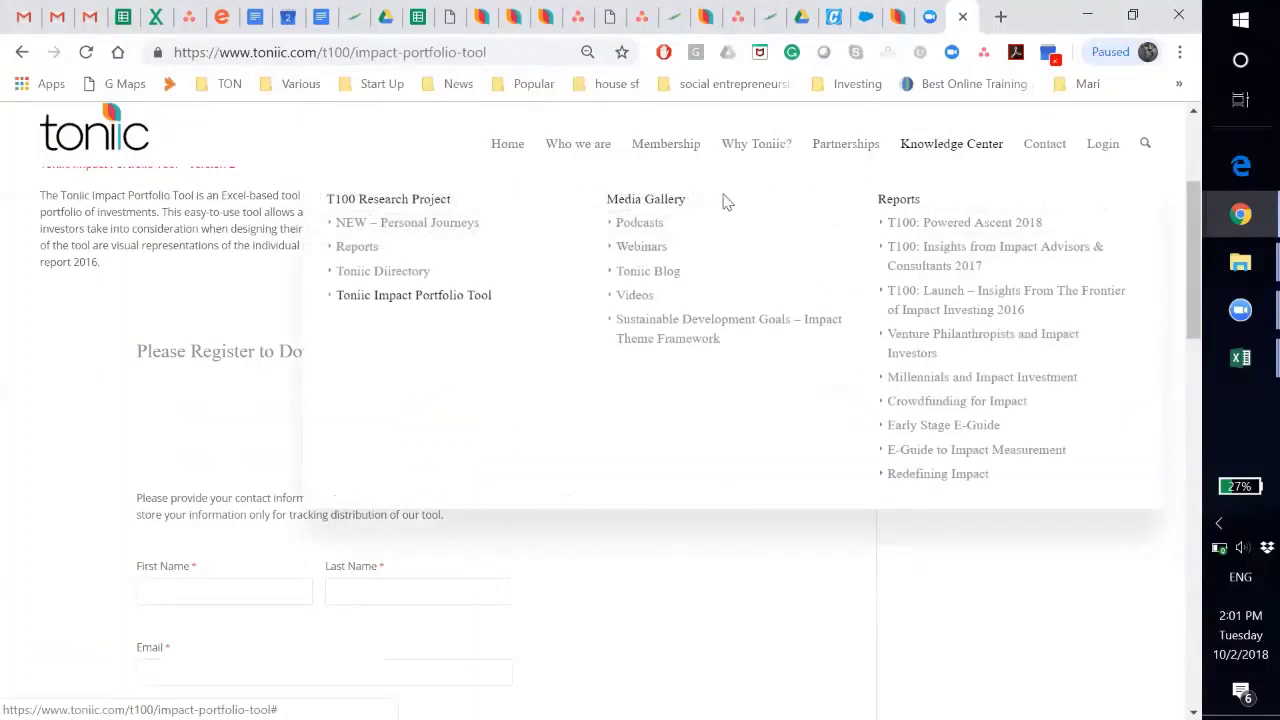
{"action": "left_click", "coordinate": [461, 297]}
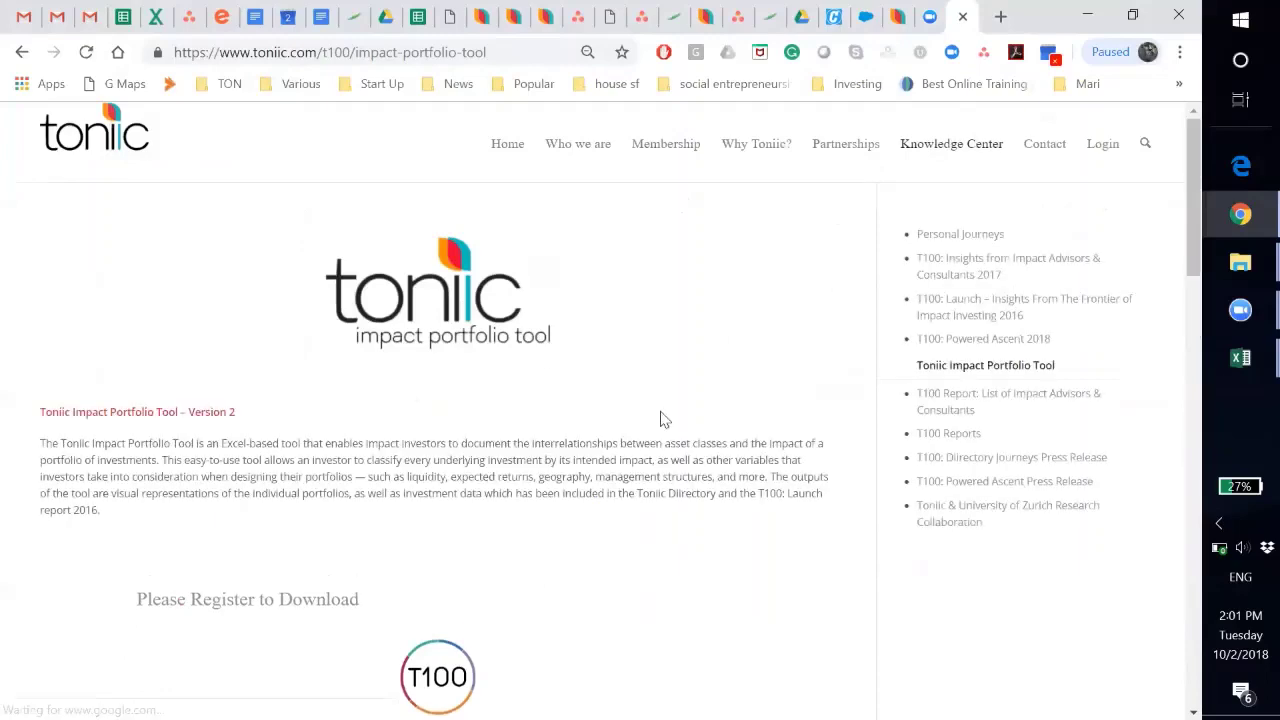